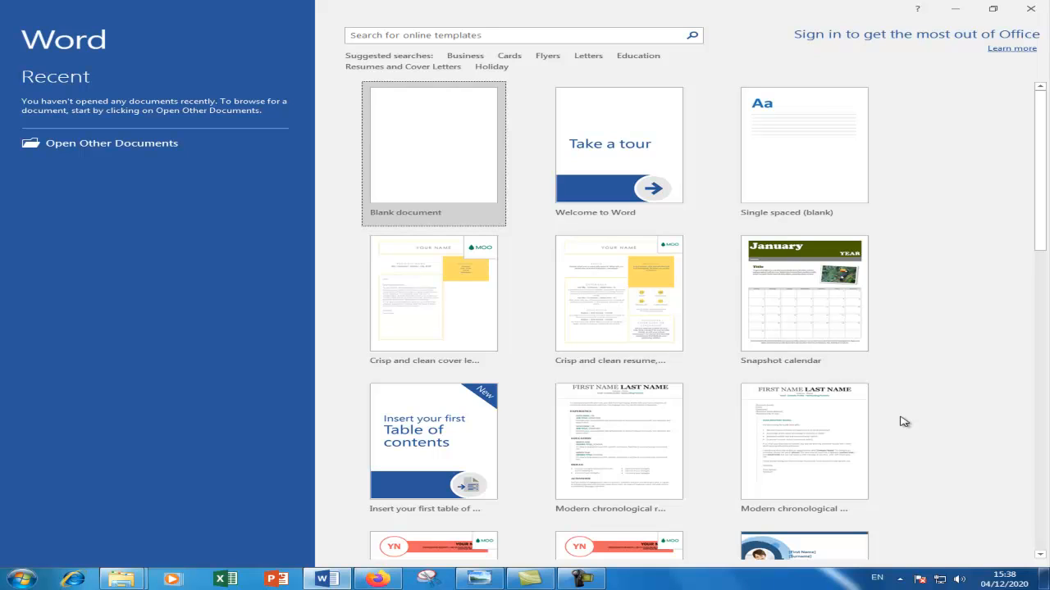
- Create a new blank Word document from the Blank document template
left_click_drag(1039, 206, 1031, 565)
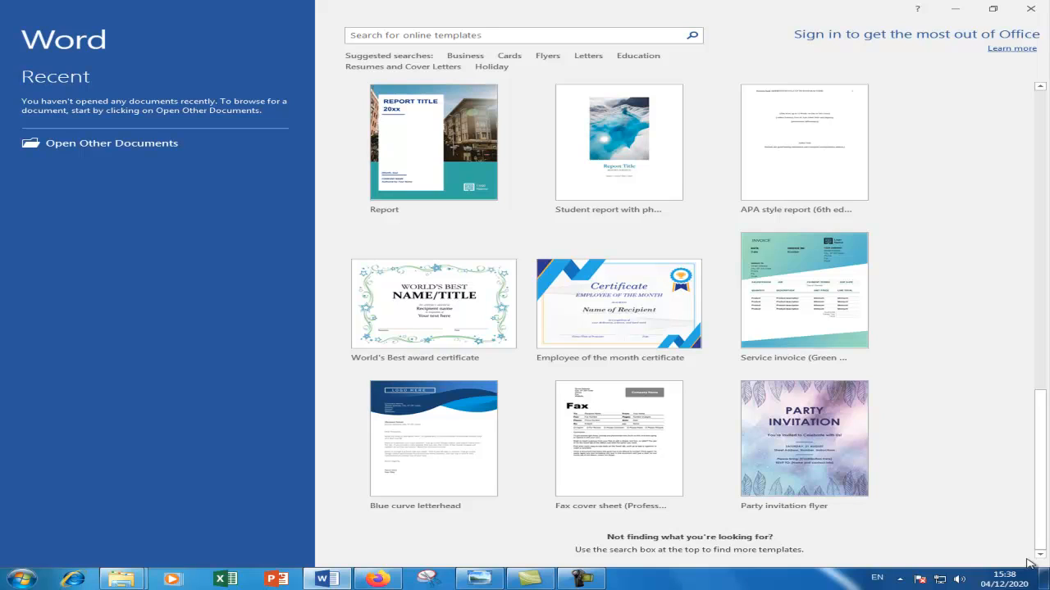
left_click_drag(1043, 442, 1038, 115)
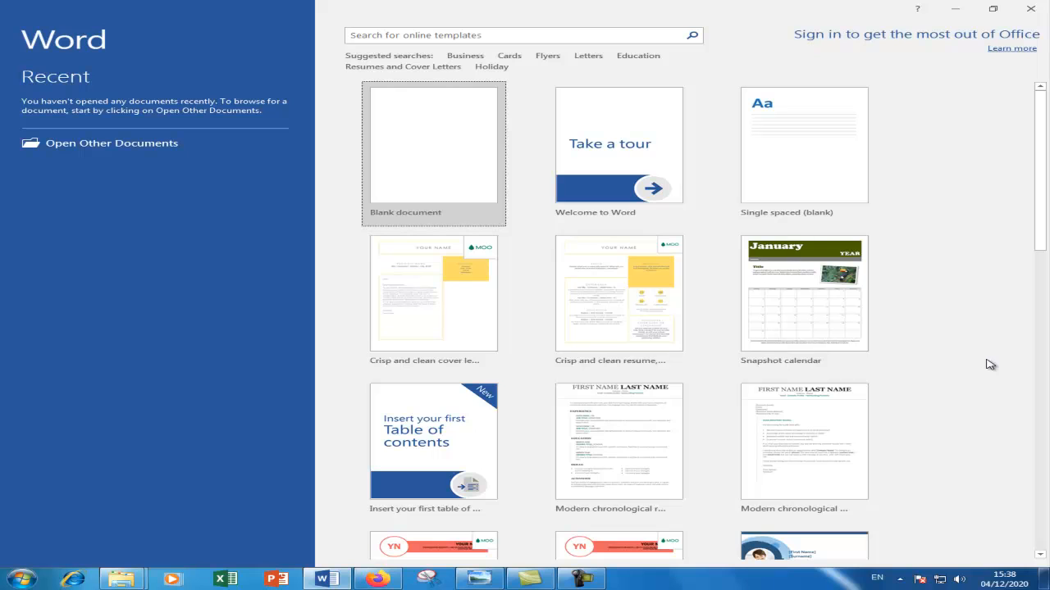
left_click(459, 174)
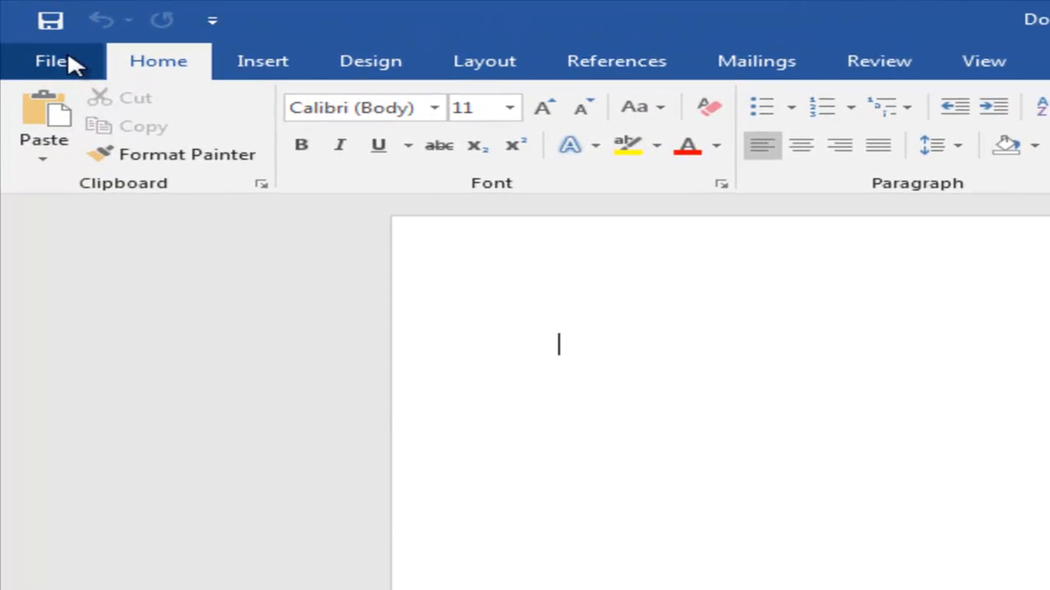
- Check the File tab, return to the document, and start saving it to reach Save As
left_click(27, 28)
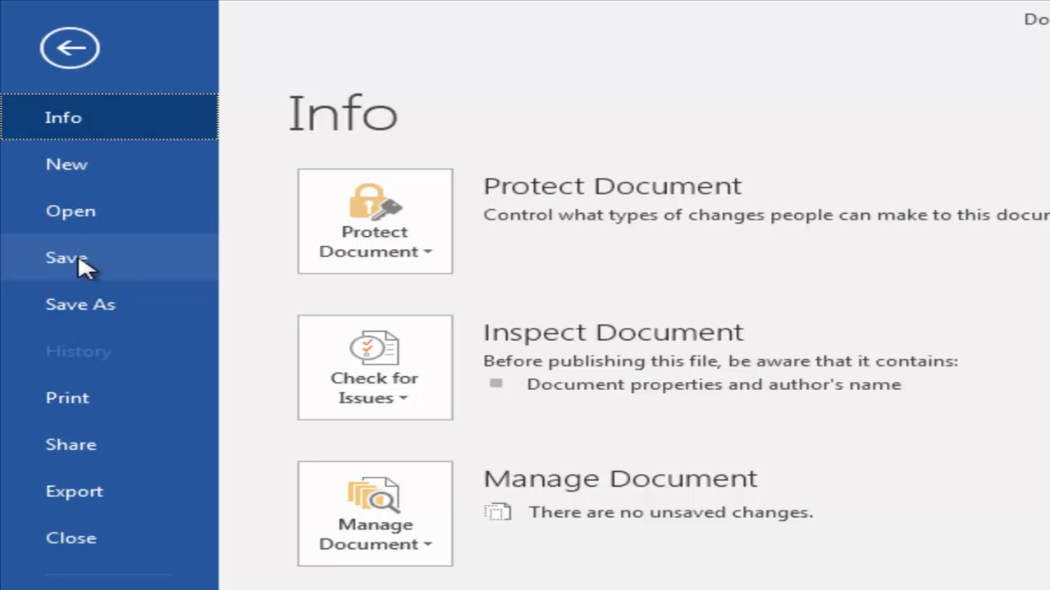
left_click(58, 45)
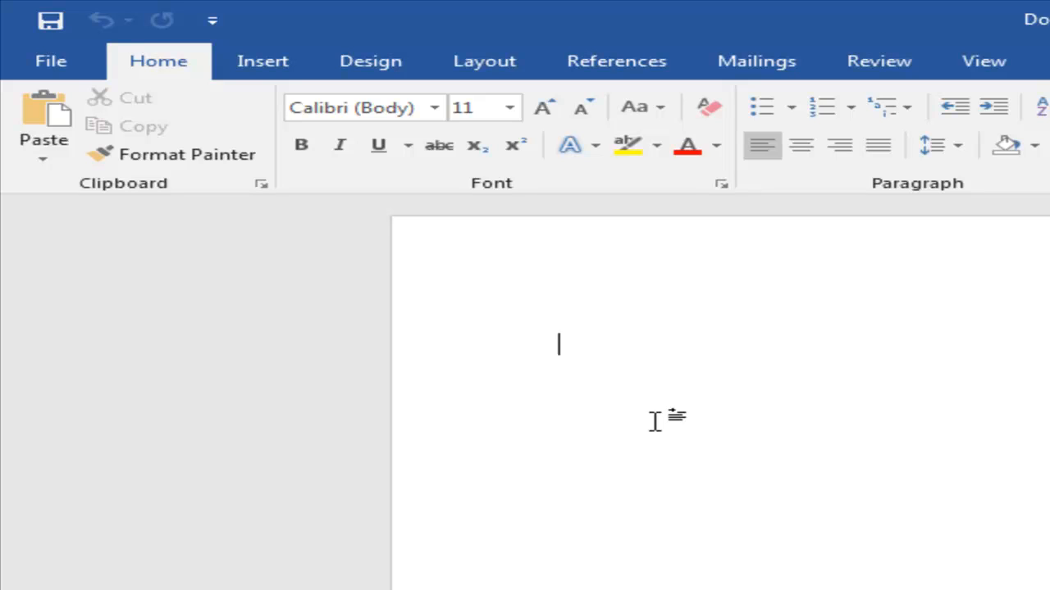
left_click(50, 25)
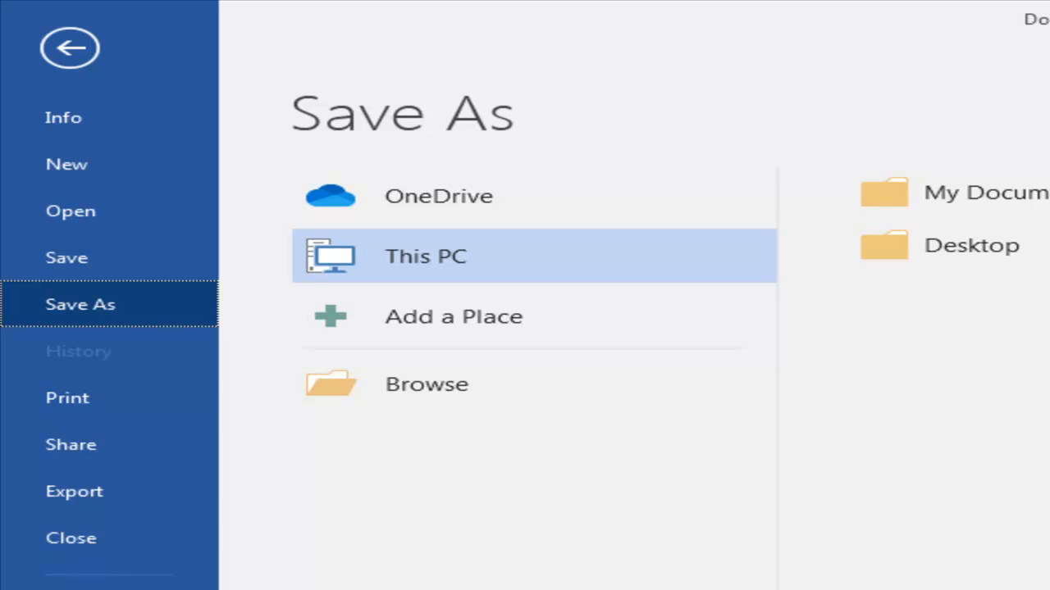
- Open the Save As browse dialog on the Documents library, proposing Doc1 as file name
left_click(395, 385)
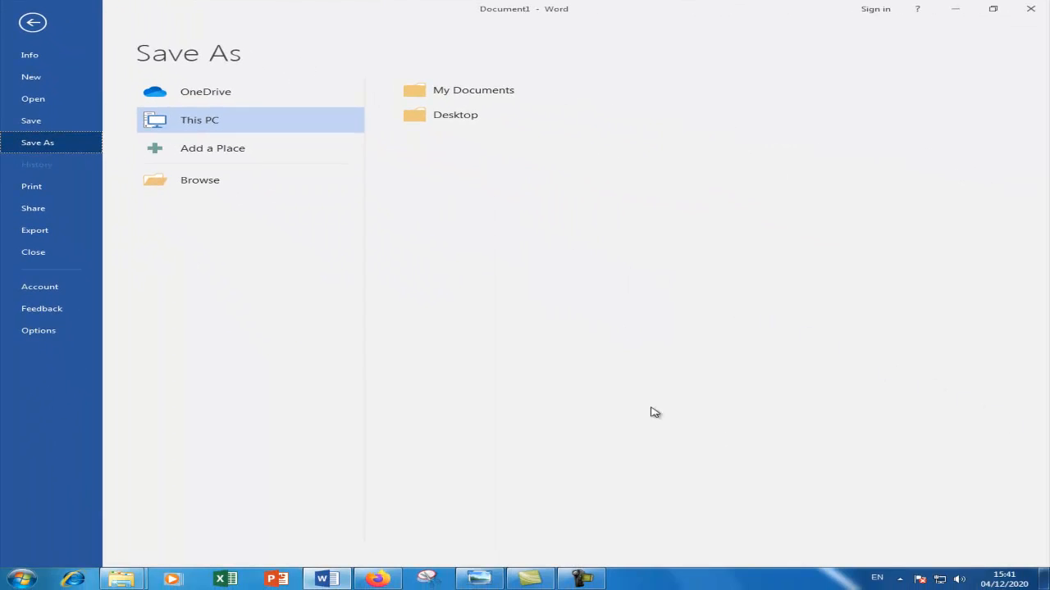
left_click(205, 190)
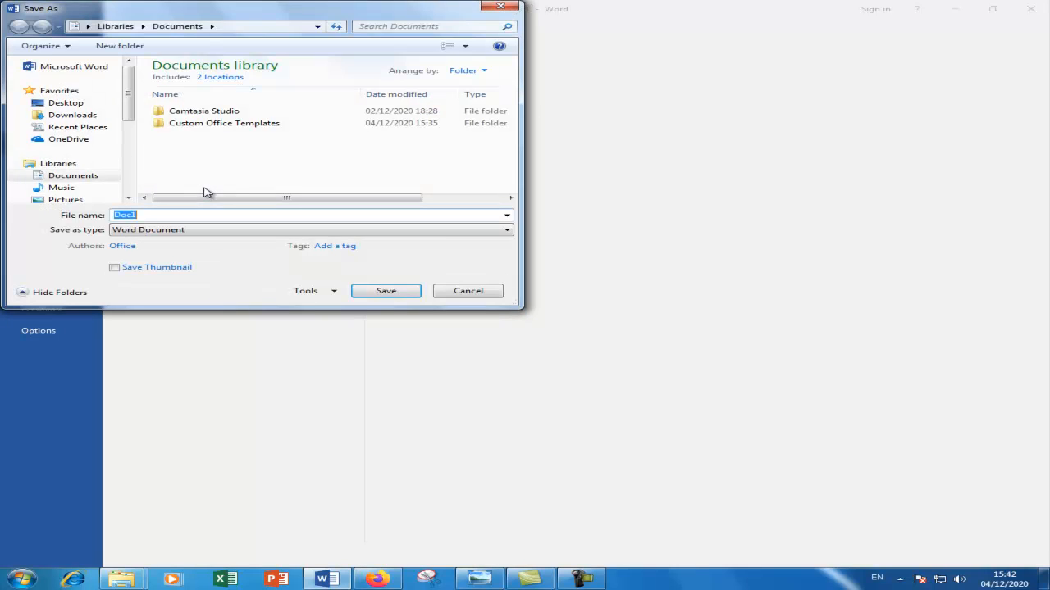
- Switch the Save As dialog's location to Local Disk (D:)
left_click_drag(129, 93, 130, 126)
left_click_drag(252, 275, 251, 291)
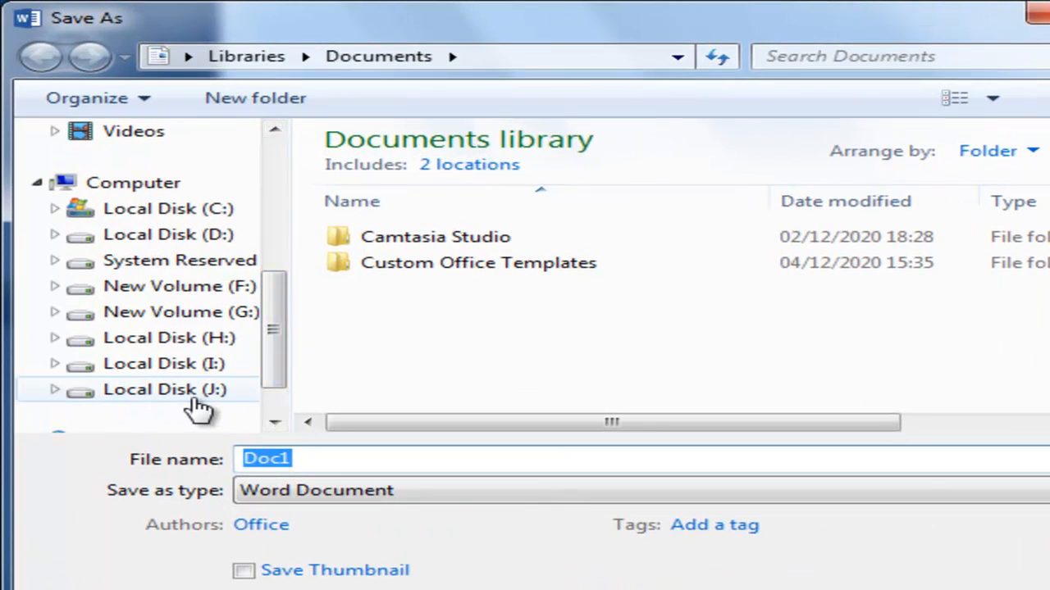
left_click(182, 239)
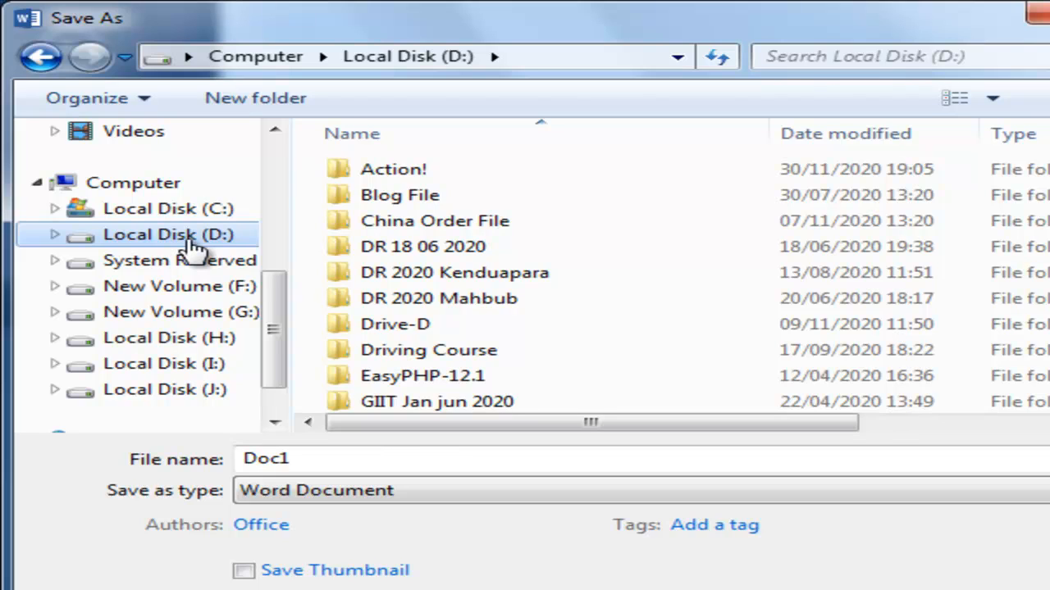
- Create a new folder named 'Word Begginner' on Local Disk (D:) and open it
left_click(262, 107)
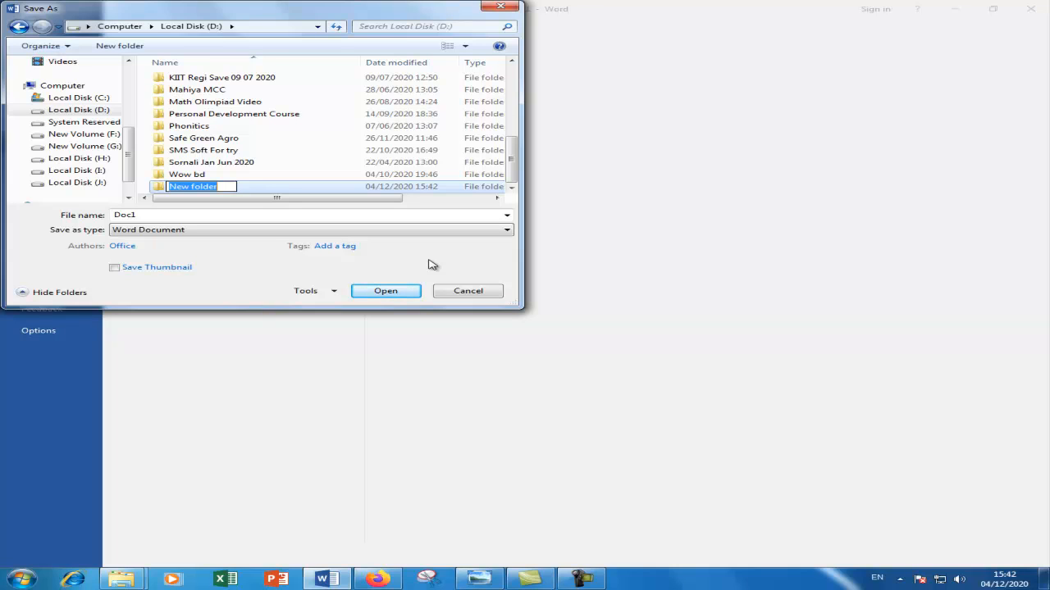
key("BackSpace")
type("Word")
type(" Begg")
type("ginner")
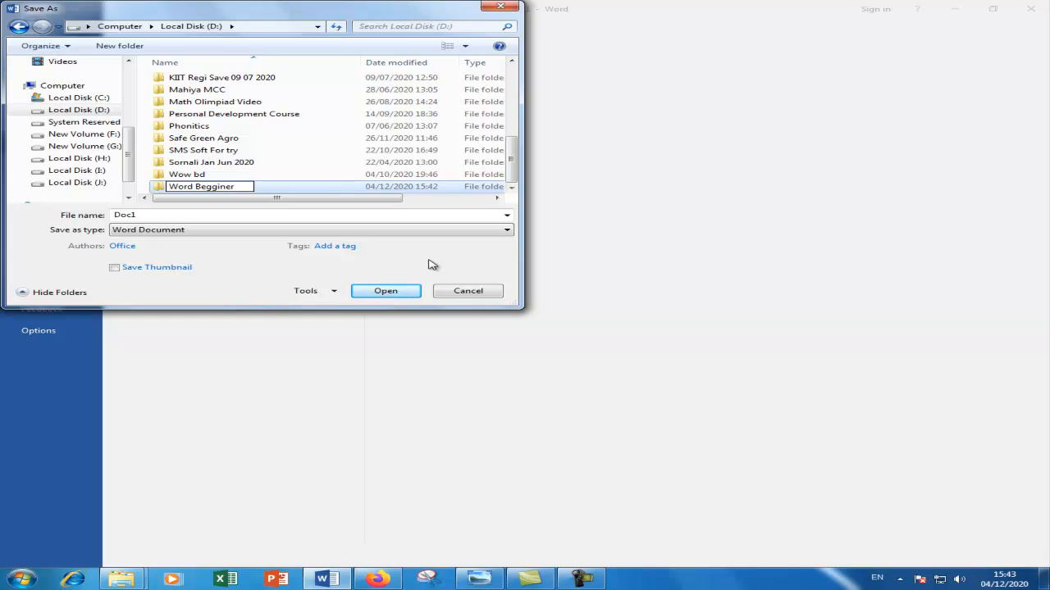
key("Return")
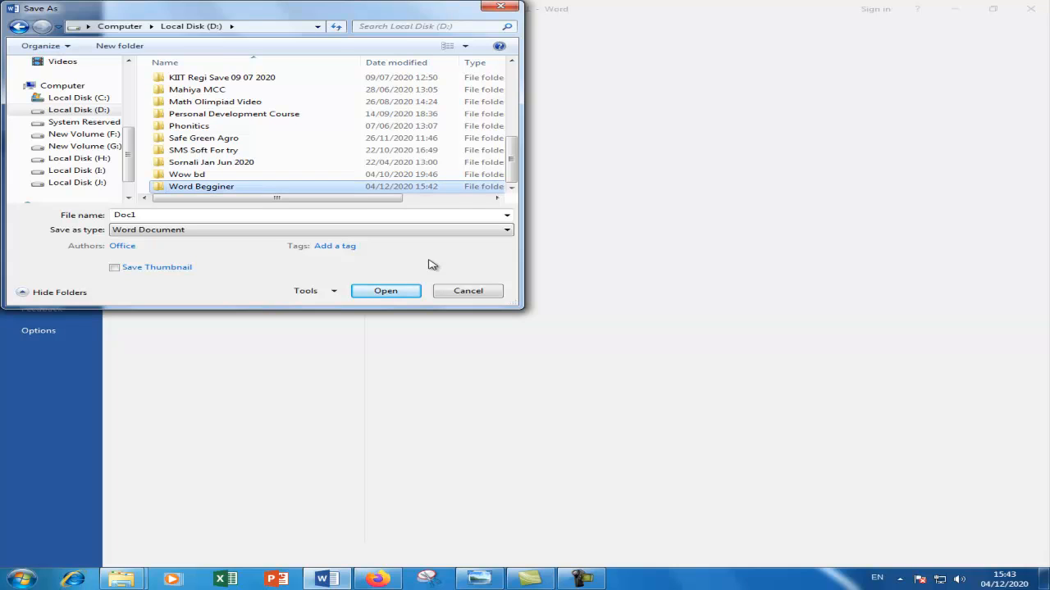
key("Return")
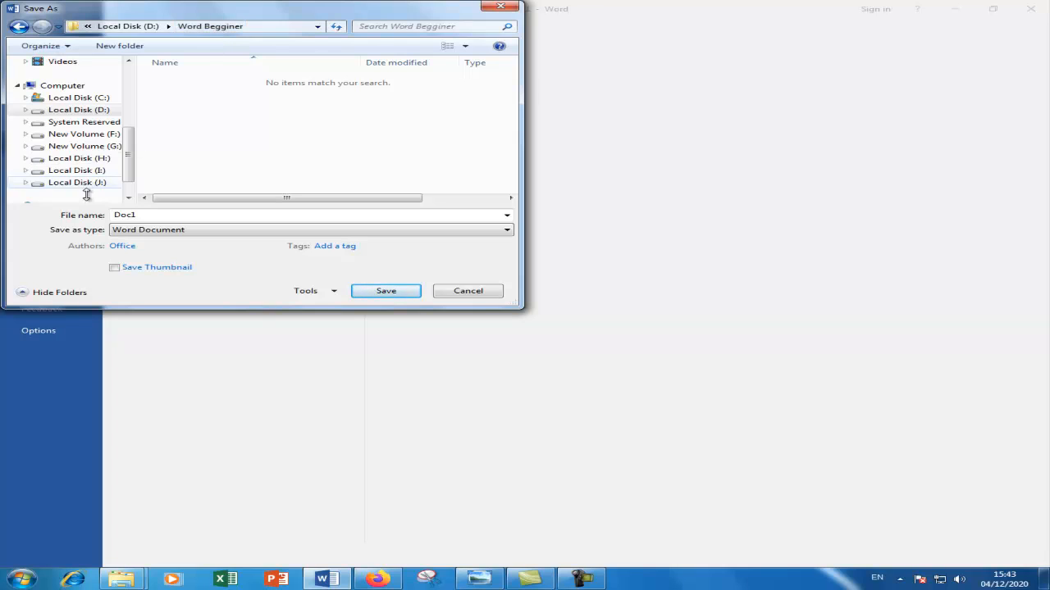
- Save the document as 'Class 01' in the Word Begginner folder
double_click(159, 215)
key("BackSpace")
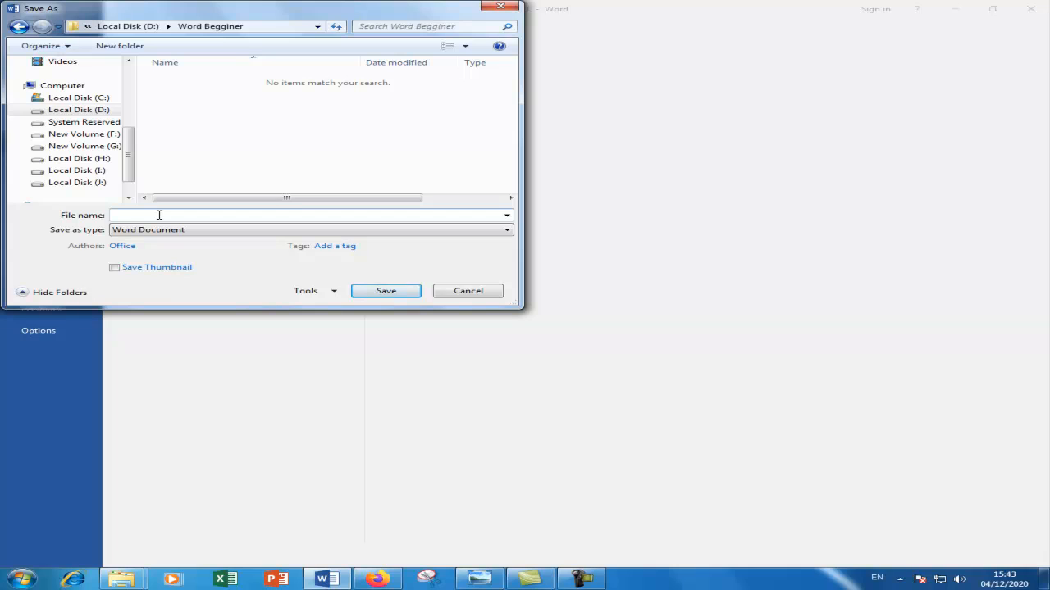
type("Class 01")
left_click(386, 292)
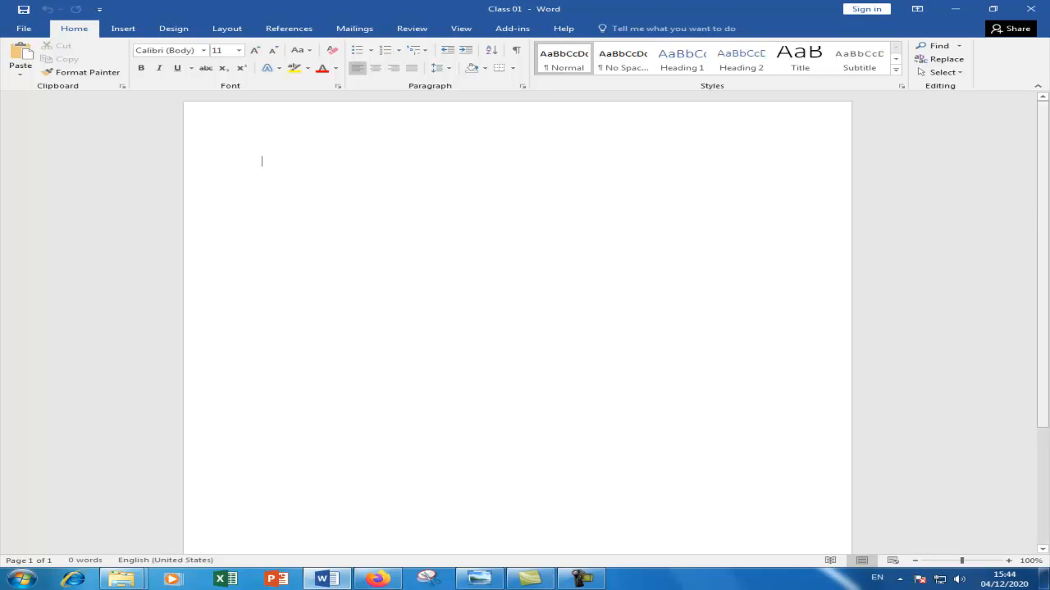
- Close Word and minimise the photo viewer and folder windows
left_click(1030, 12)
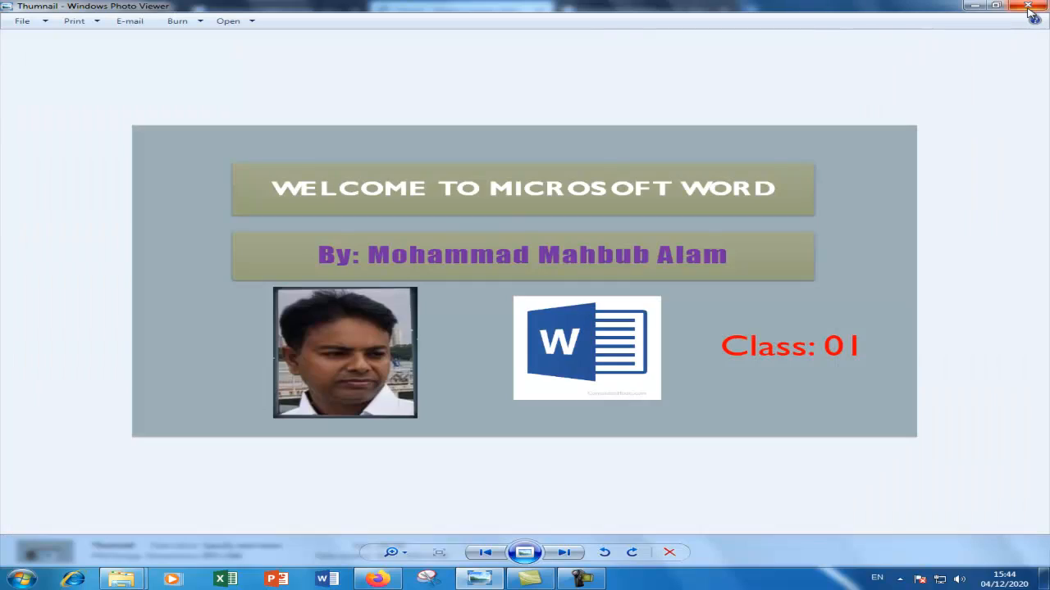
left_click(978, 7)
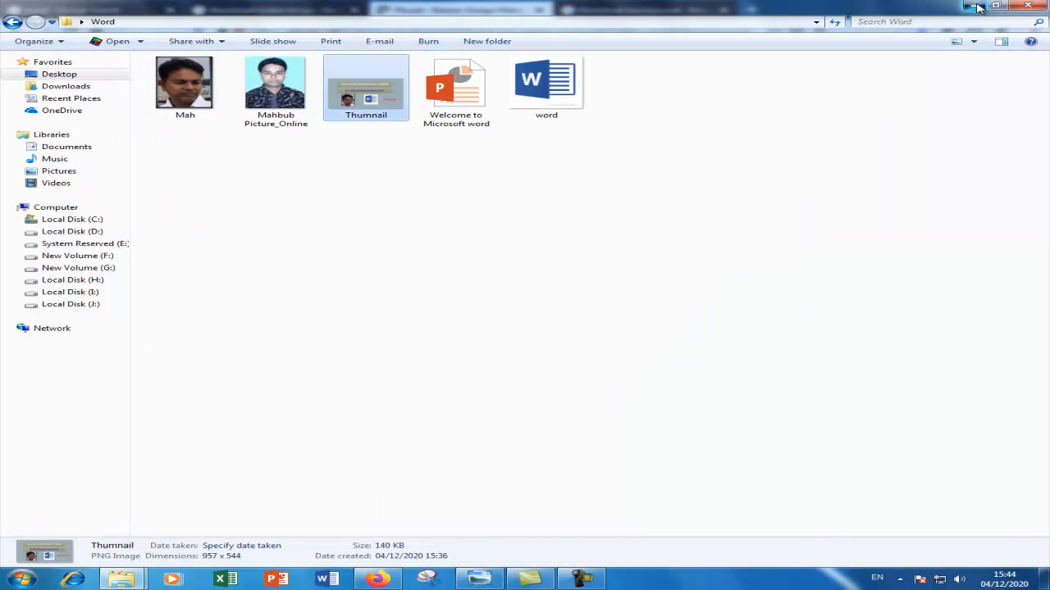
left_click(979, 7)
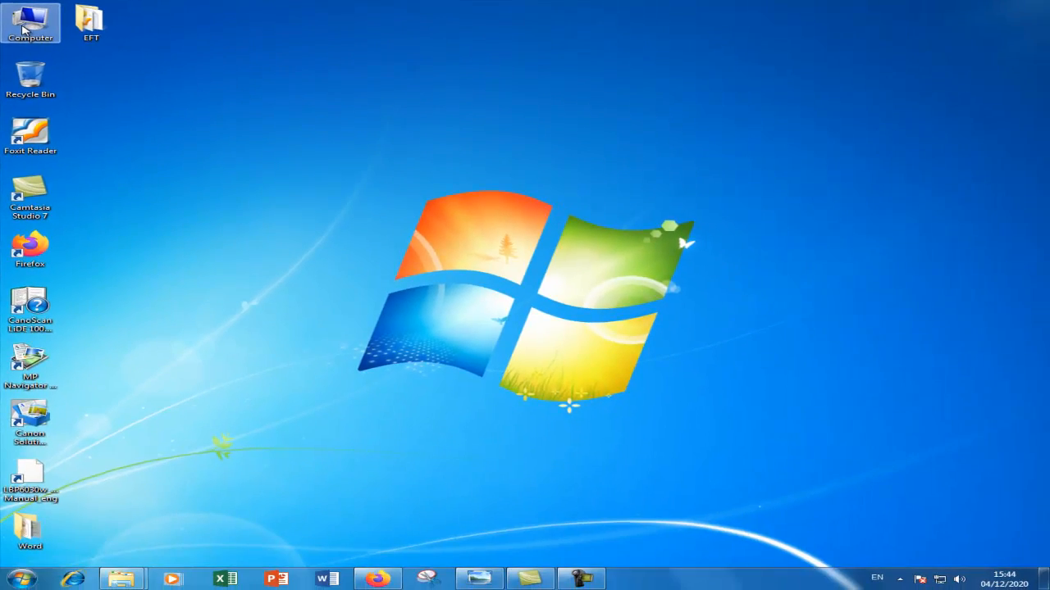
- Open the Word Begginner folder on Local Disk (D:) through Computer
double_click(23, 30)
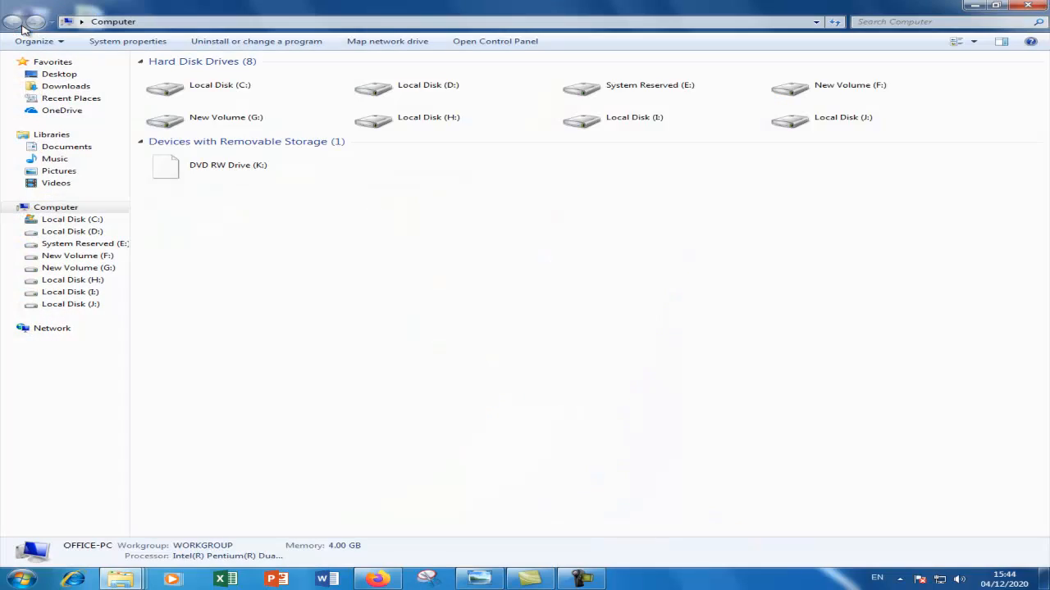
double_click(392, 95)
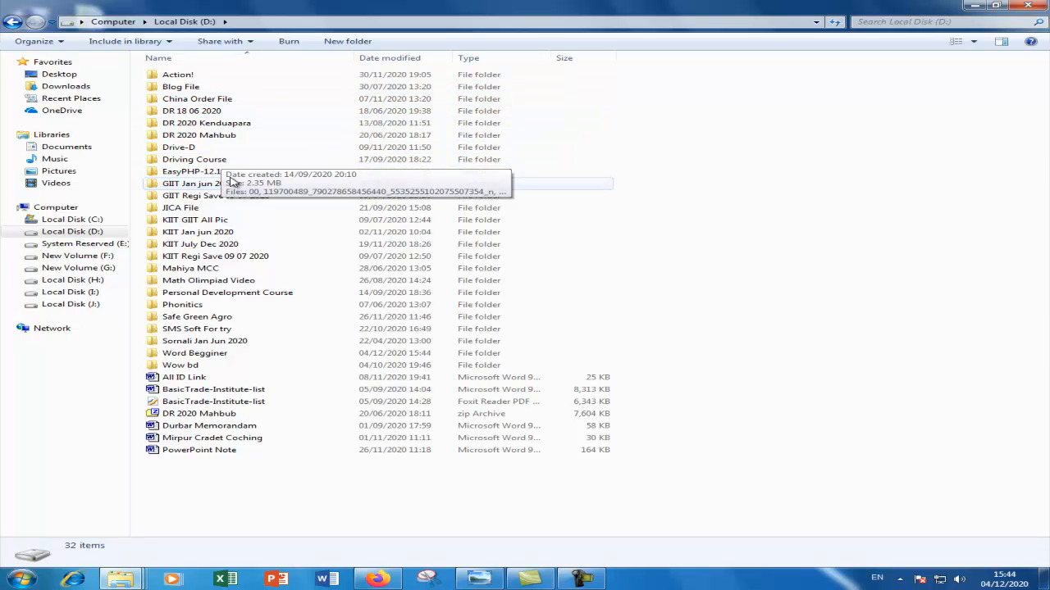
left_click(210, 123)
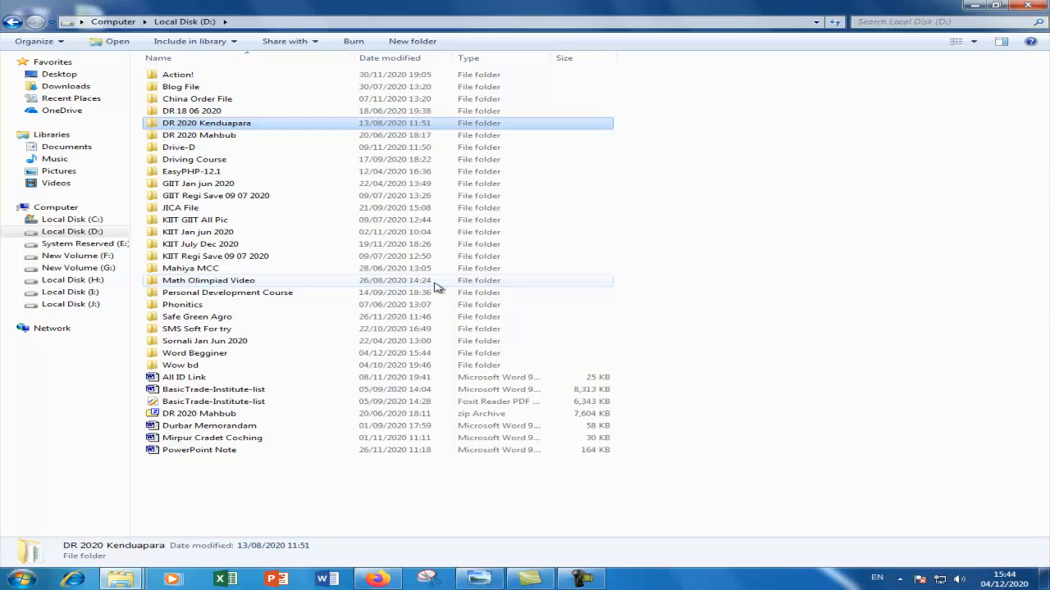
left_click(210, 232)
key("s")
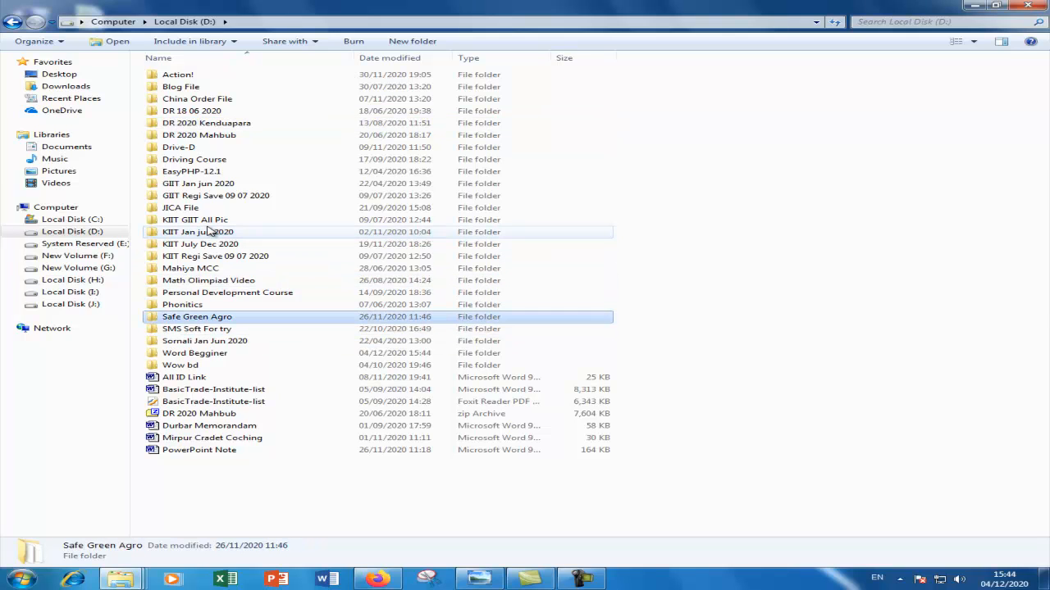
key("s")
key("s")
key("s")
left_click(215, 353)
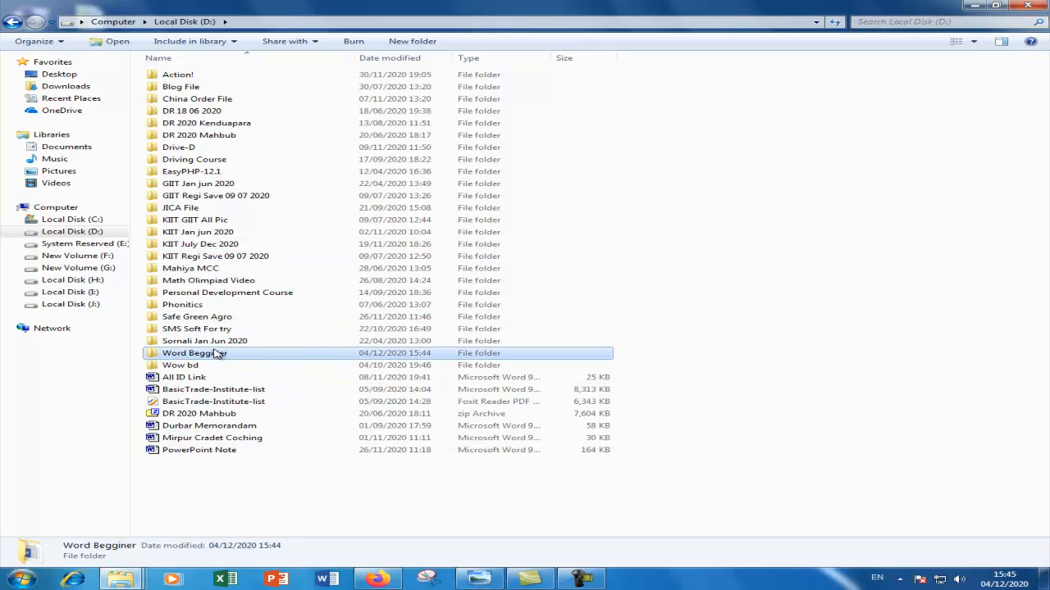
double_click(218, 354)
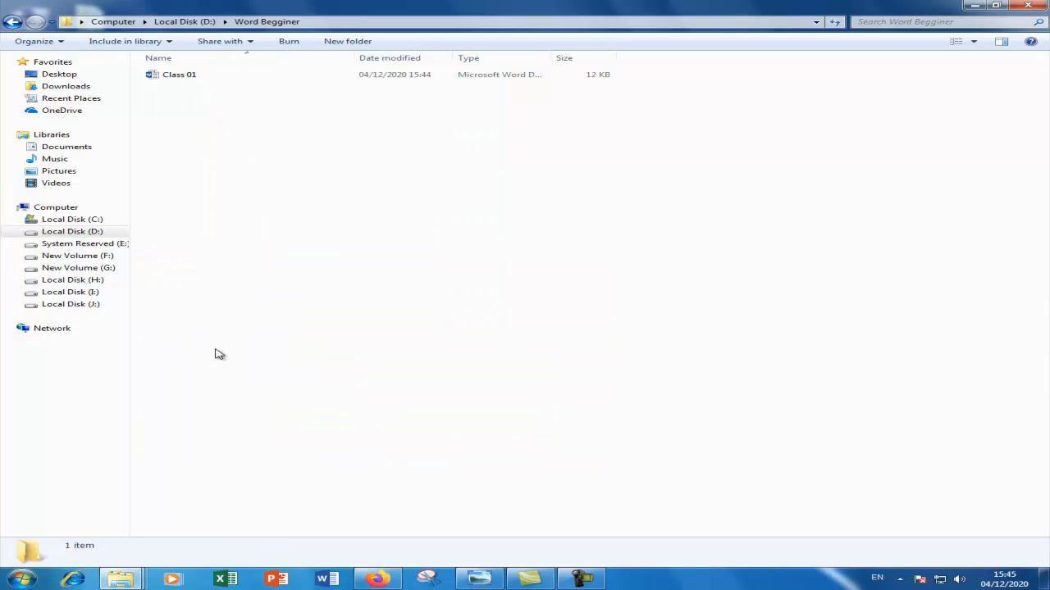
- Select the saved Class 01 document, then minimise the Explorer window to reveal the desktop
left_click(191, 77)
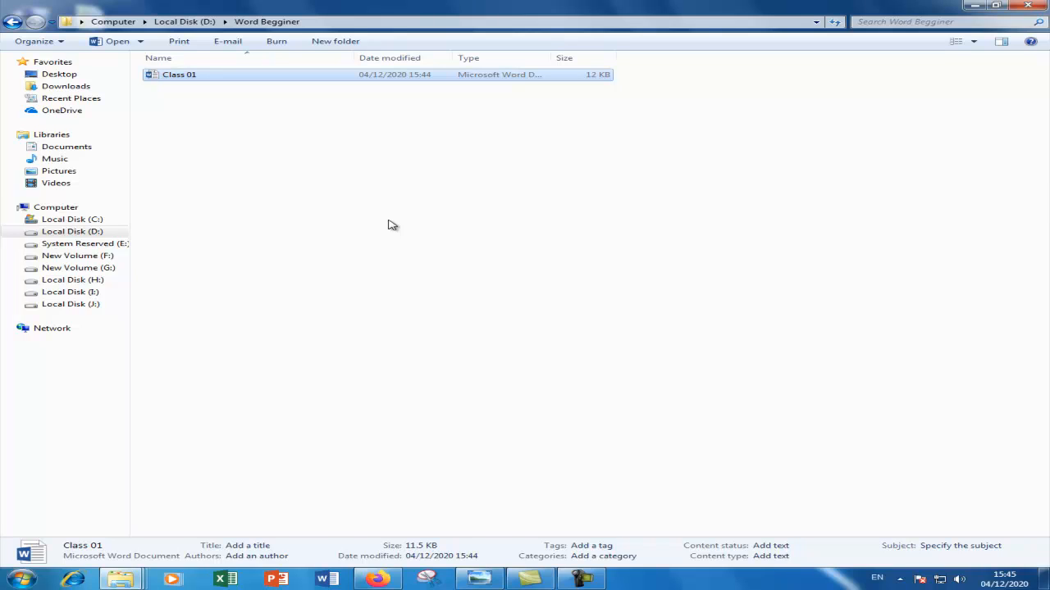
left_click(361, 207)
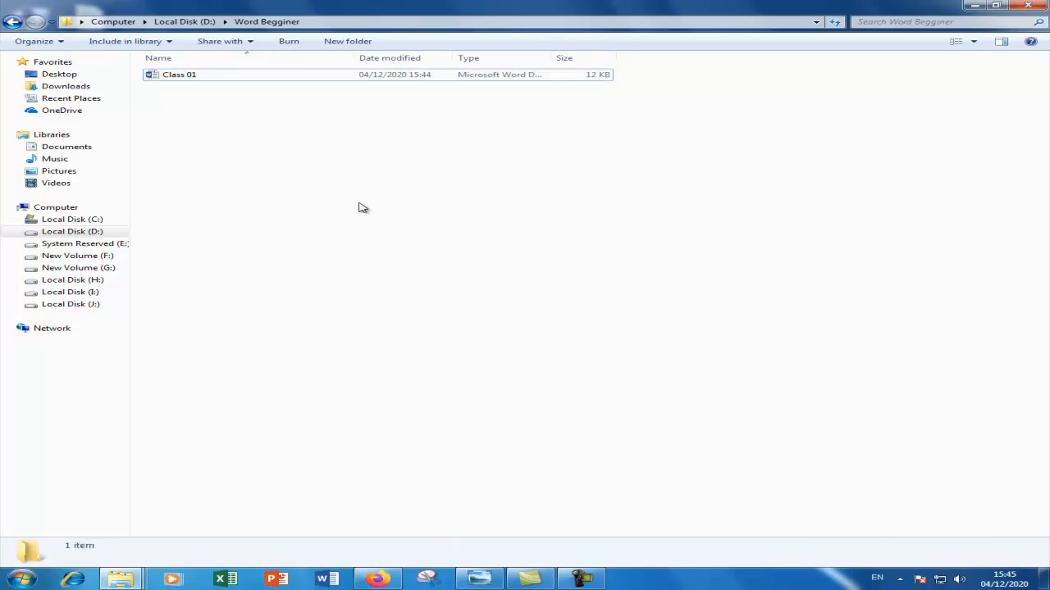
left_click(194, 76)
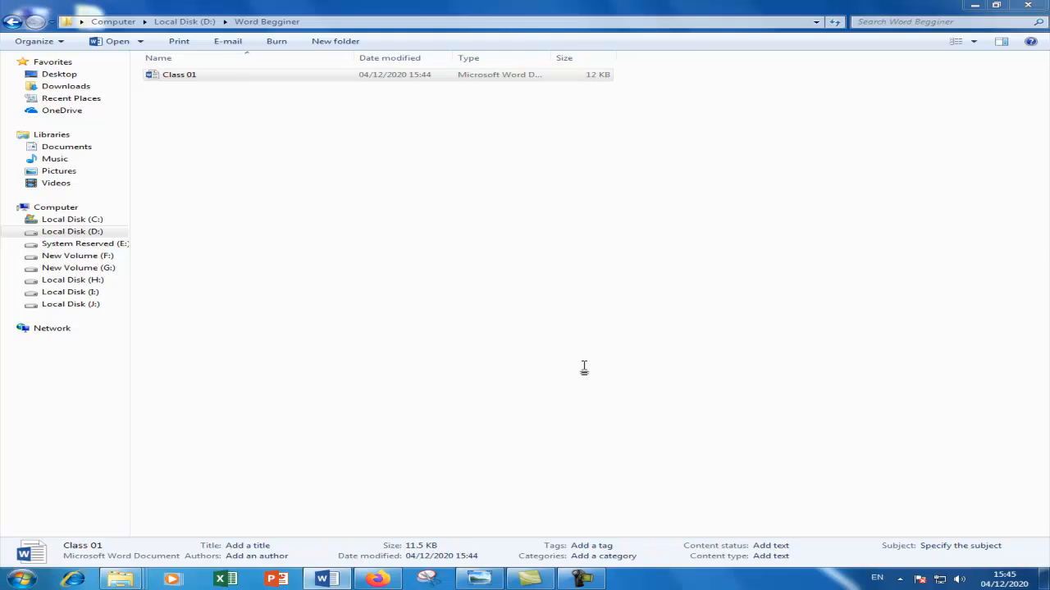
left_click(335, 585)
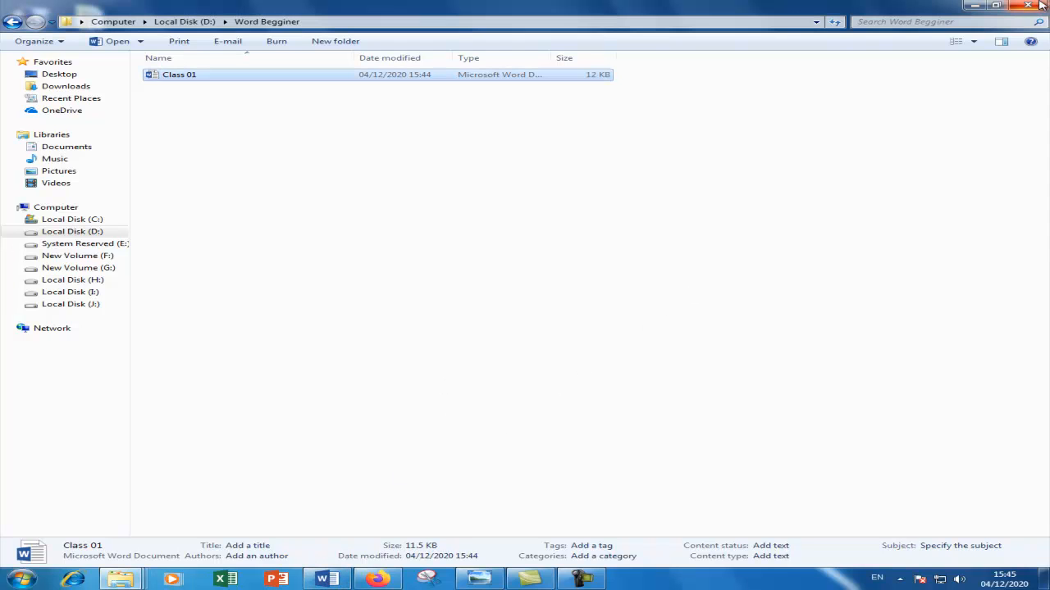
left_click(975, 5)
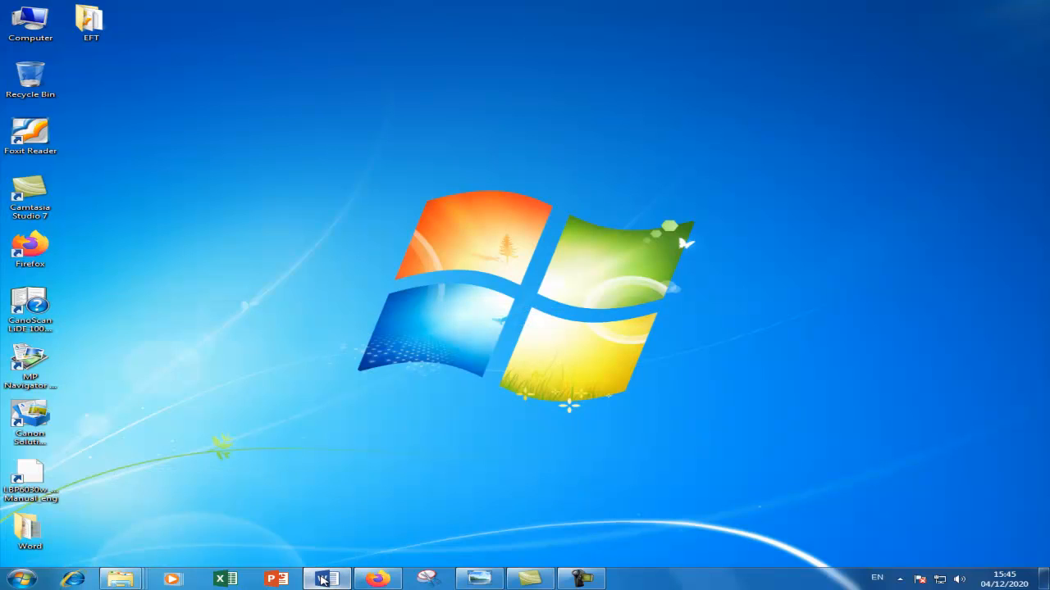
- Reopen Class 01 and type the person's name, with the address line below it
left_click(321, 579)
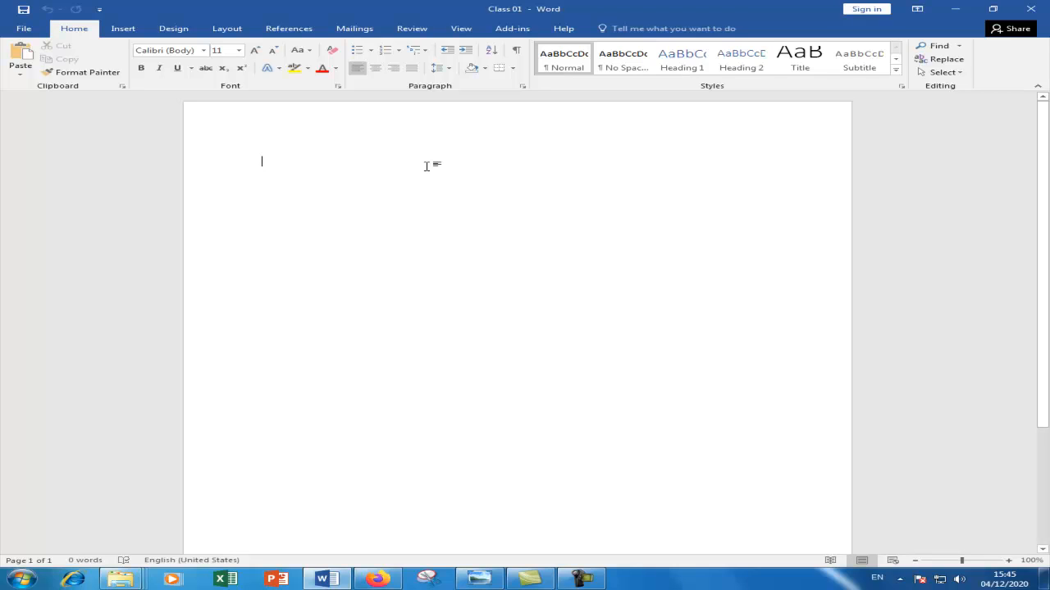
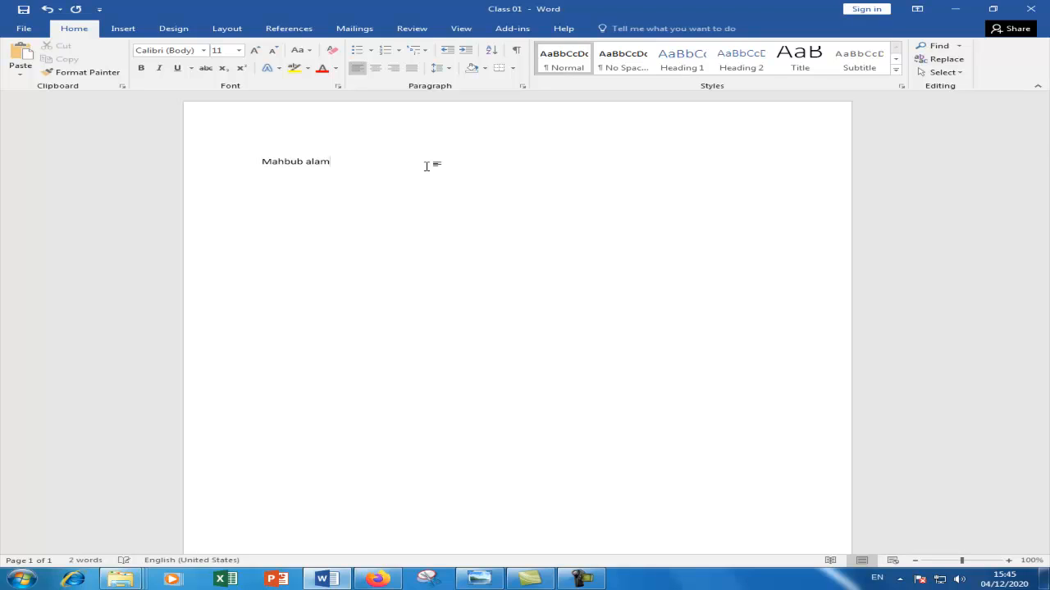
type("Alam")
key("Return")
type("Kanchan Bazar")
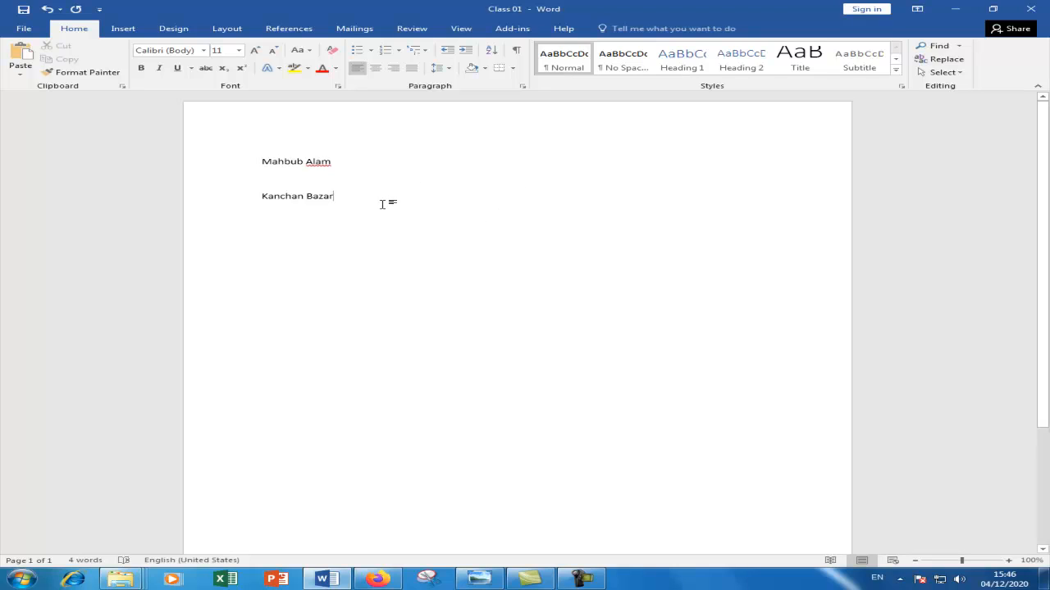
- Enlarge both the name and address lines to 36 pt font size
triple_click(243, 149)
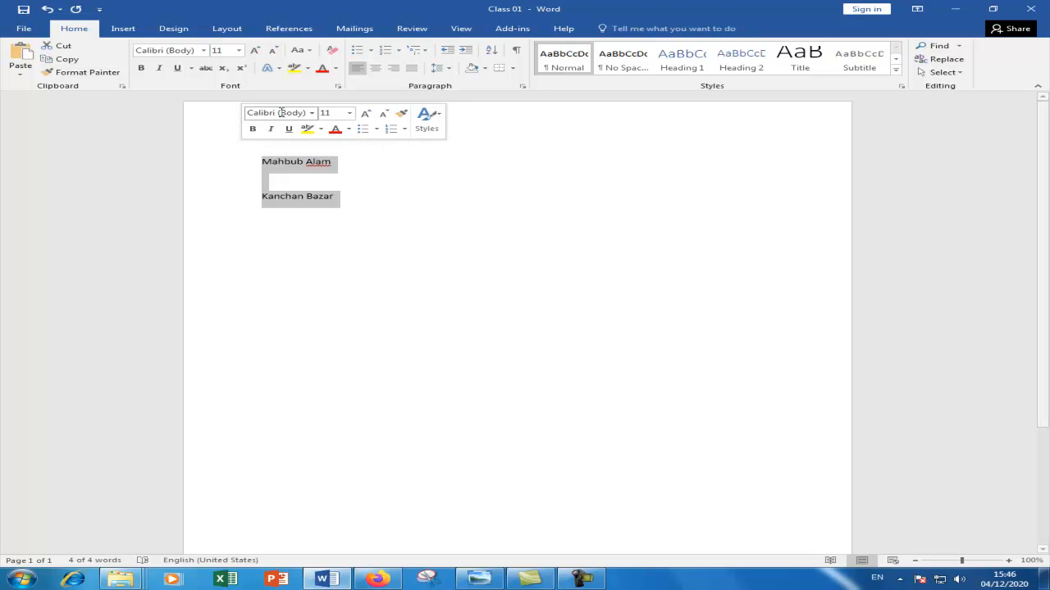
left_click(349, 114)
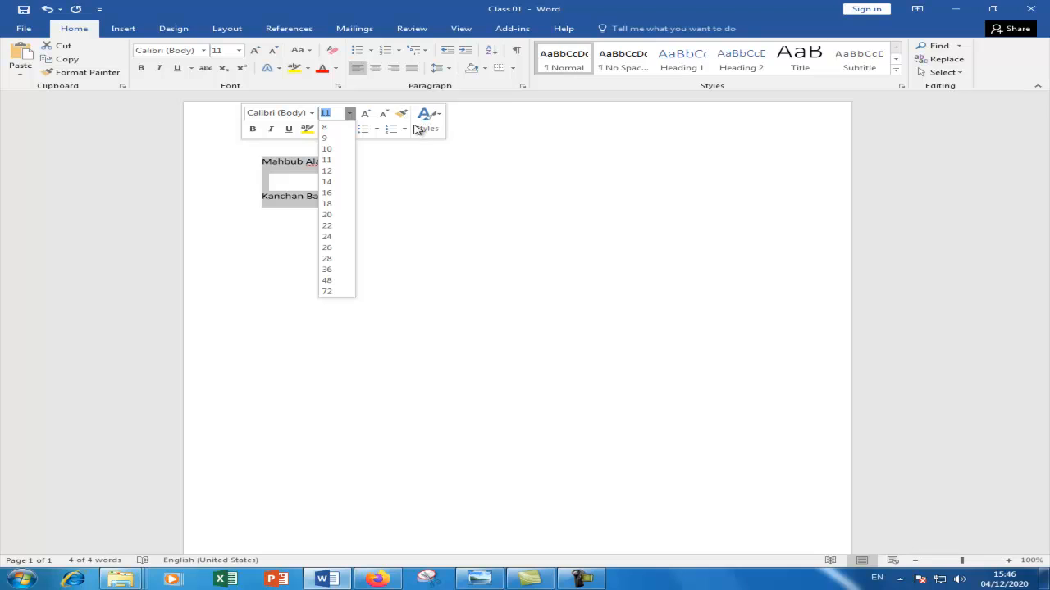
left_click(327, 270)
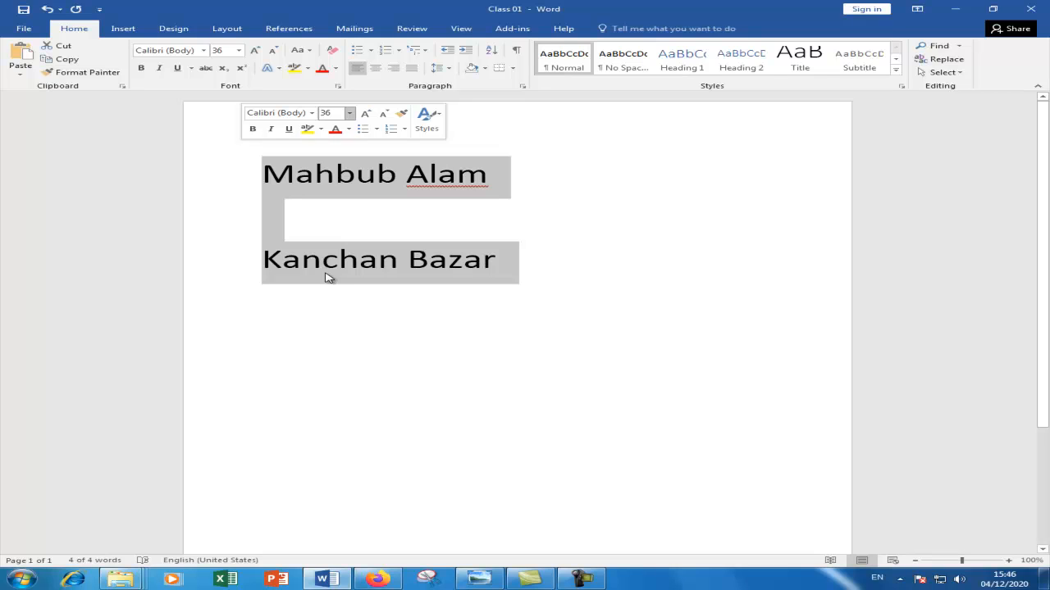
left_click(516, 189)
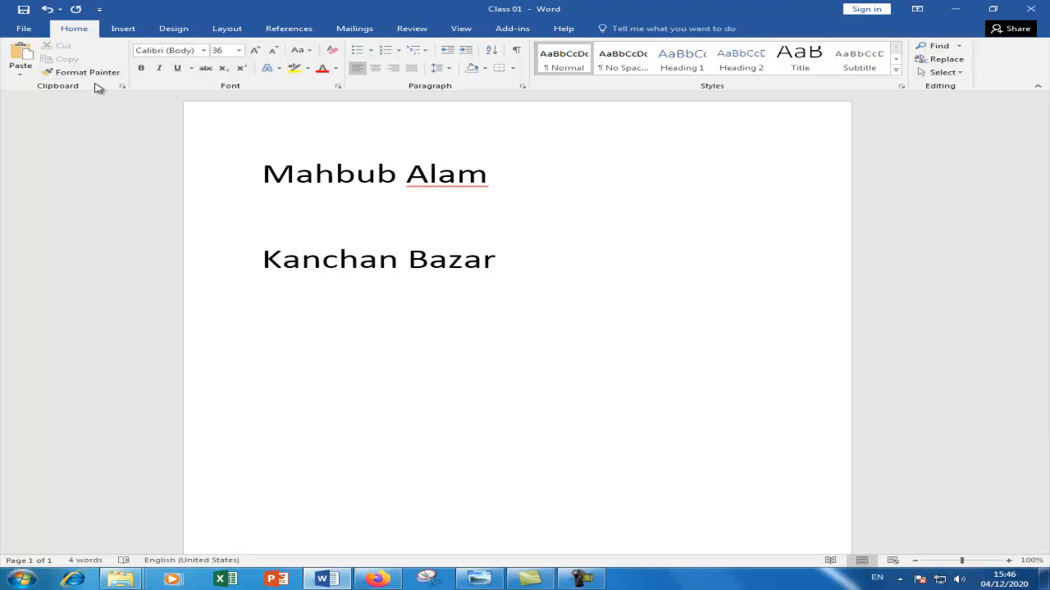
- Select the name line and cut it, leaving only the address line
left_click(237, 183)
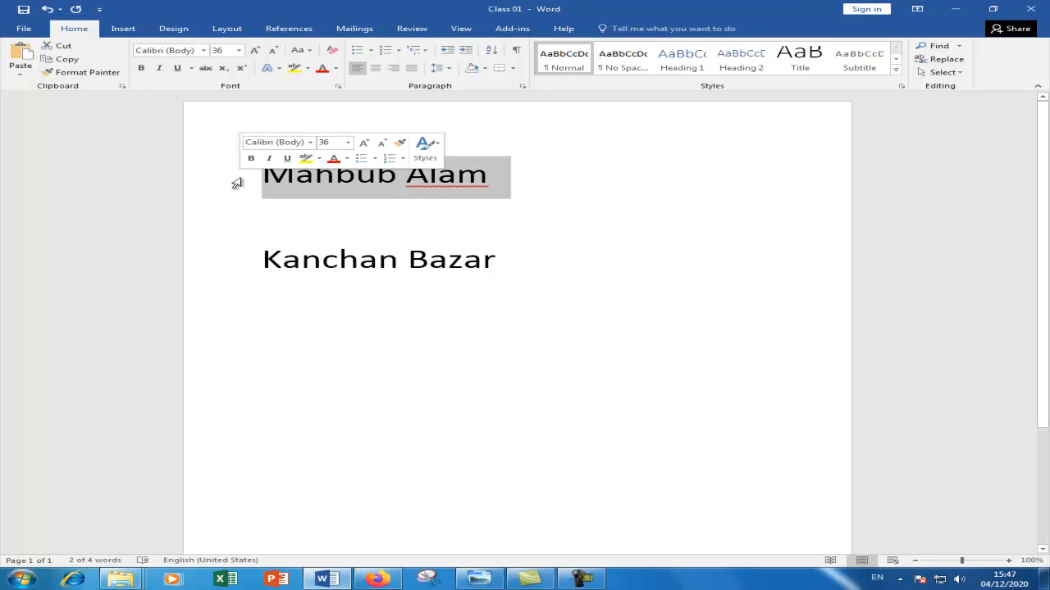
left_click(487, 193)
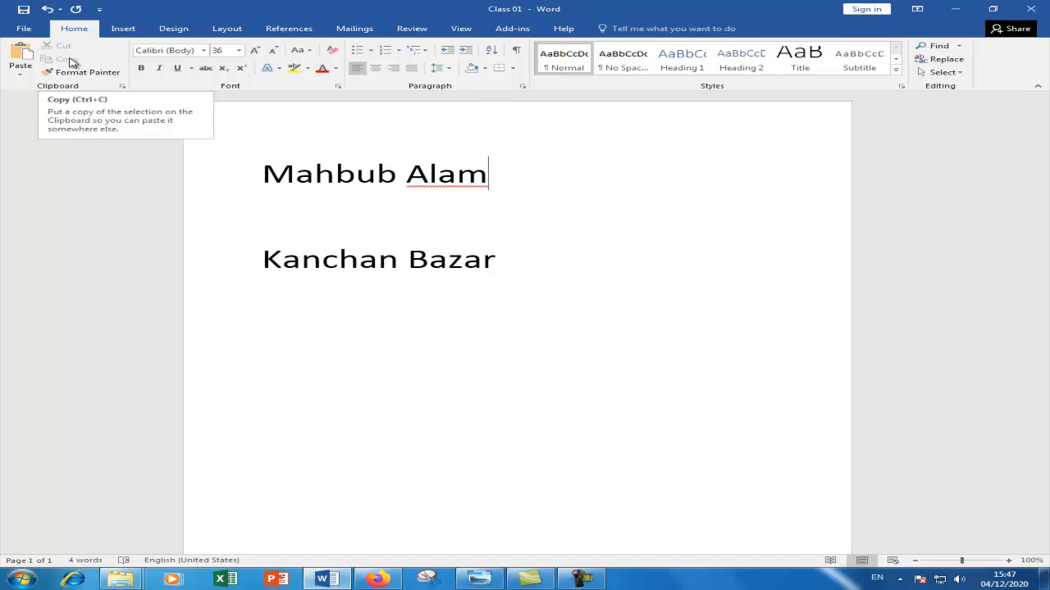
left_click_drag(539, 176, 73, 175)
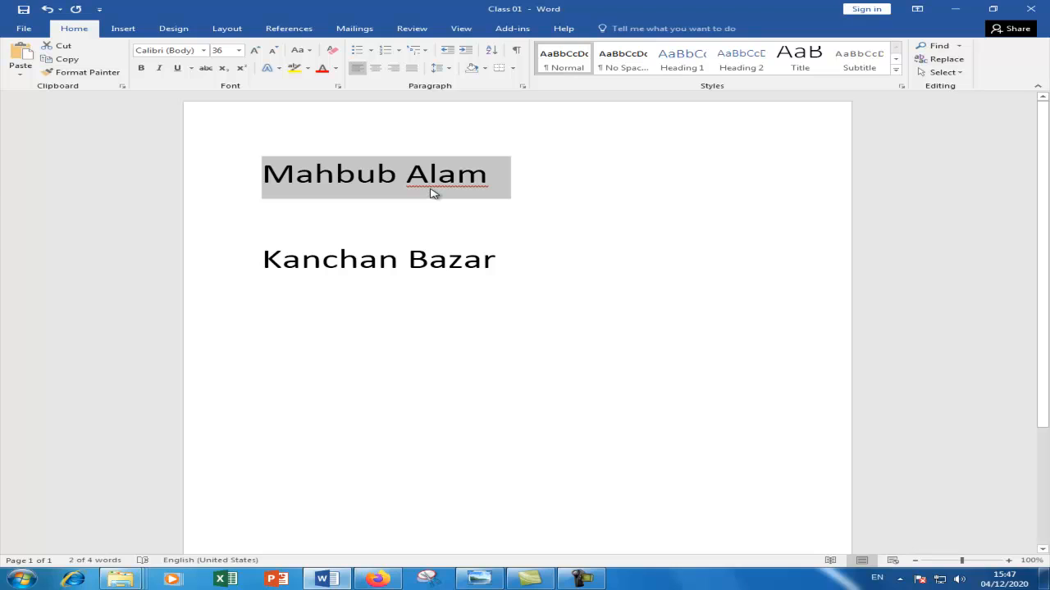
left_click(65, 47)
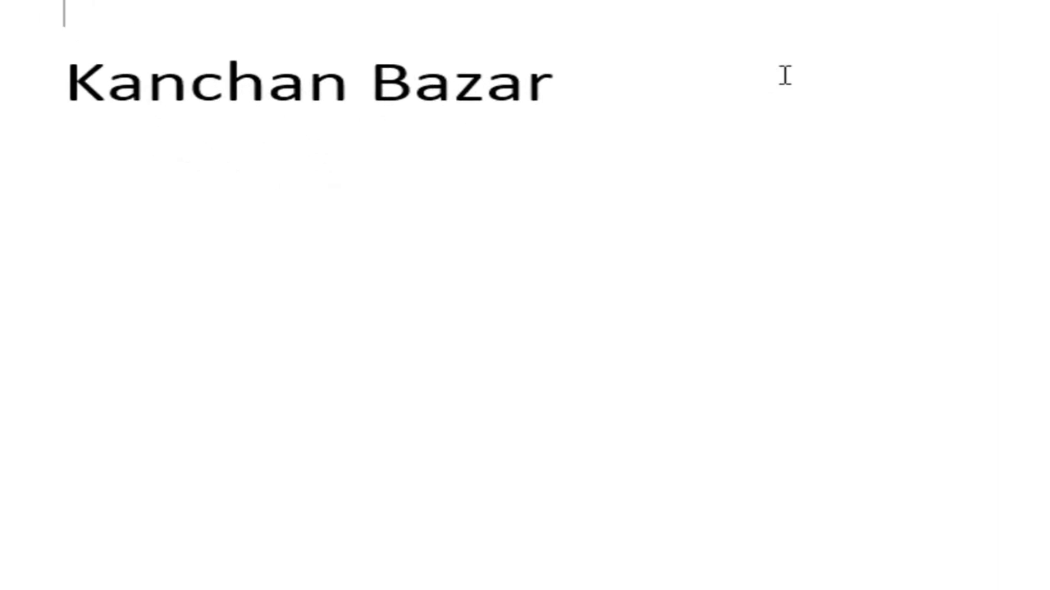
left_click(572, 217)
key("Return")
key("Return")
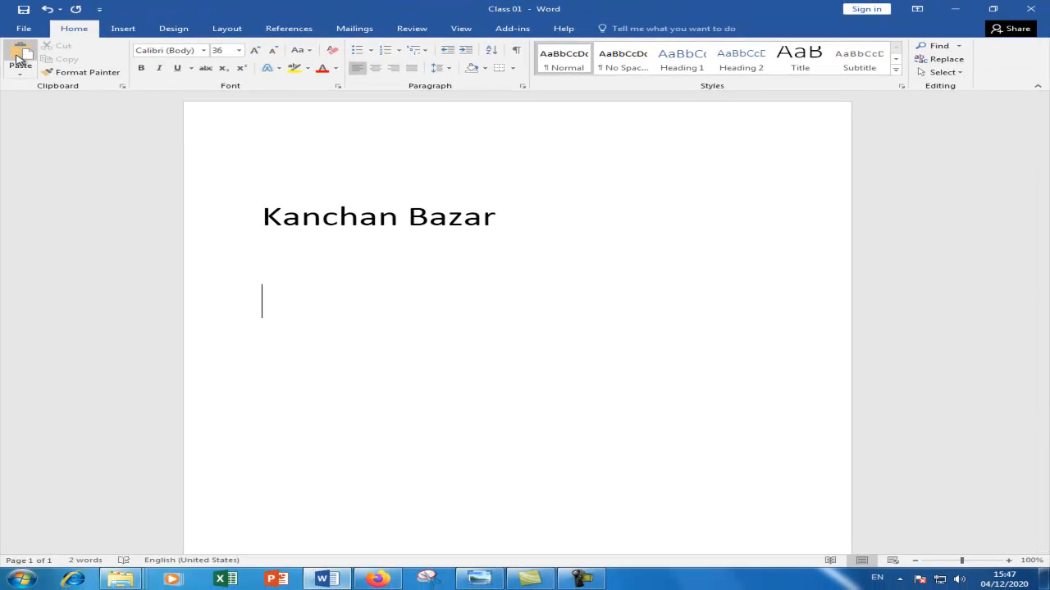
left_click(19, 56)
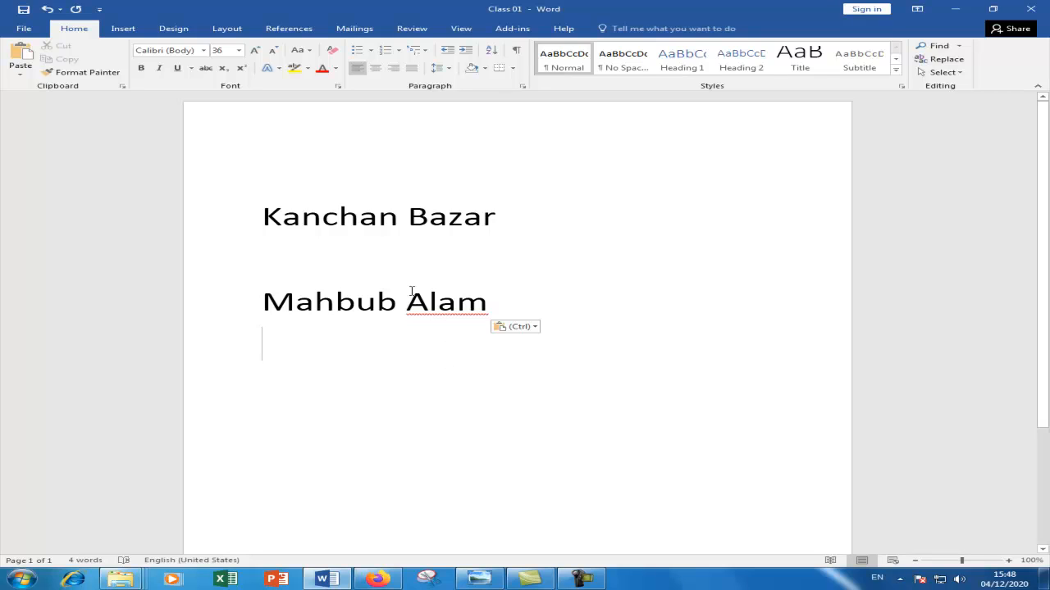
left_click(218, 221)
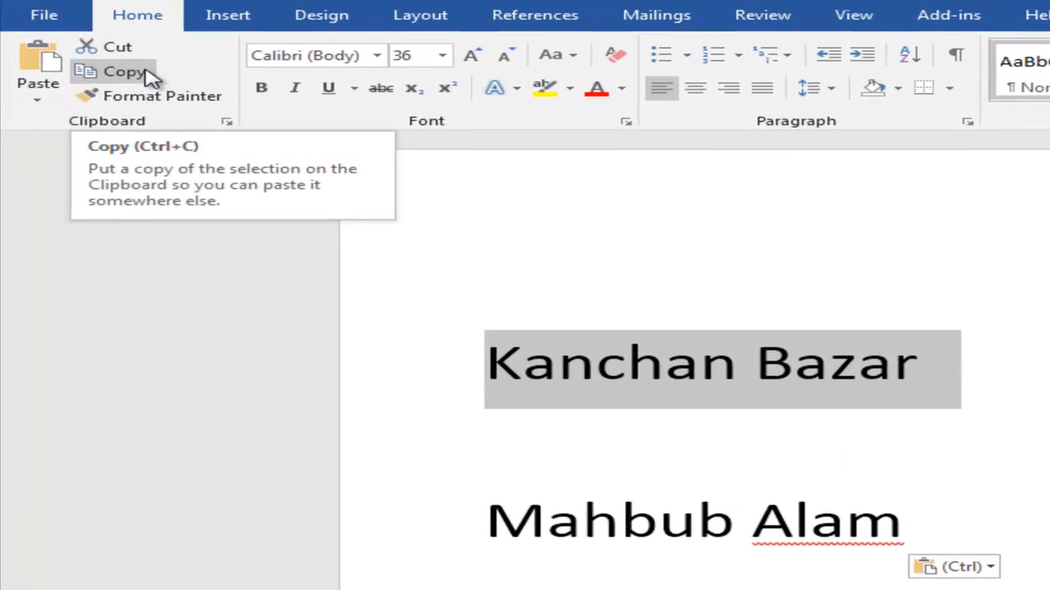
left_click(79, 59)
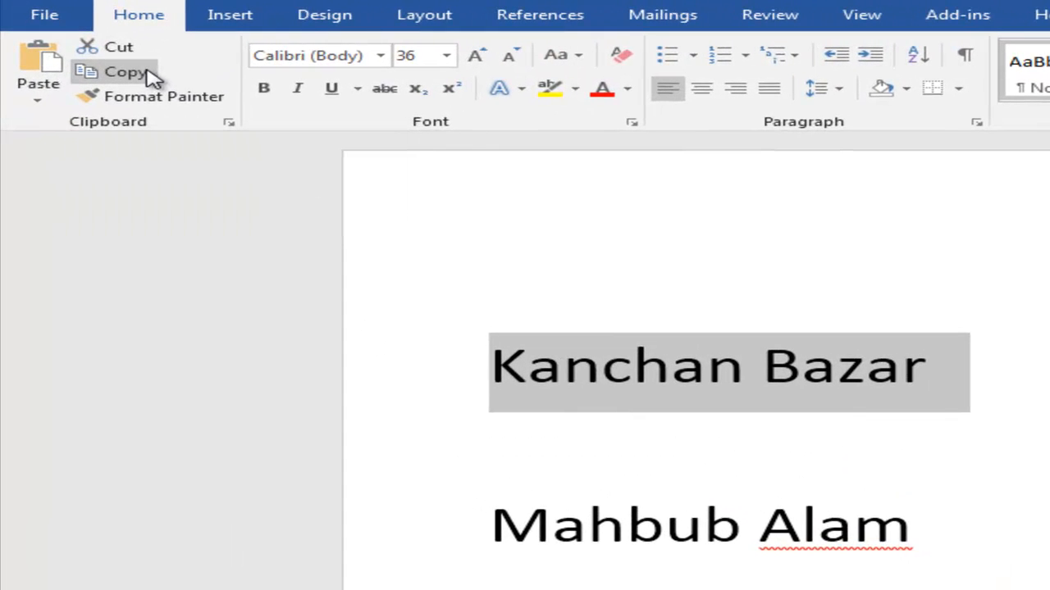
left_click(599, 434)
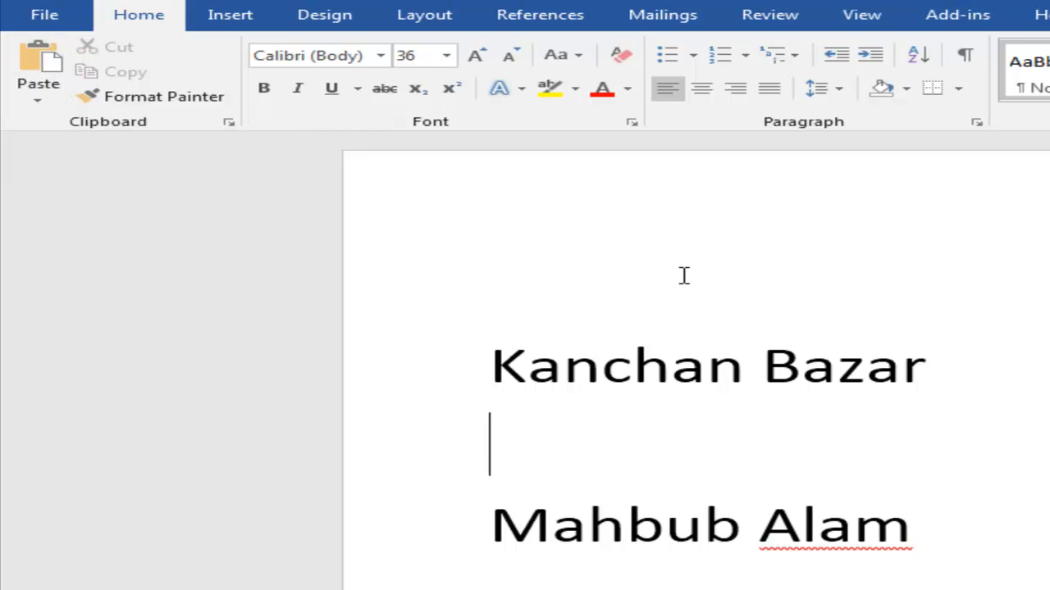
left_click(229, 123)
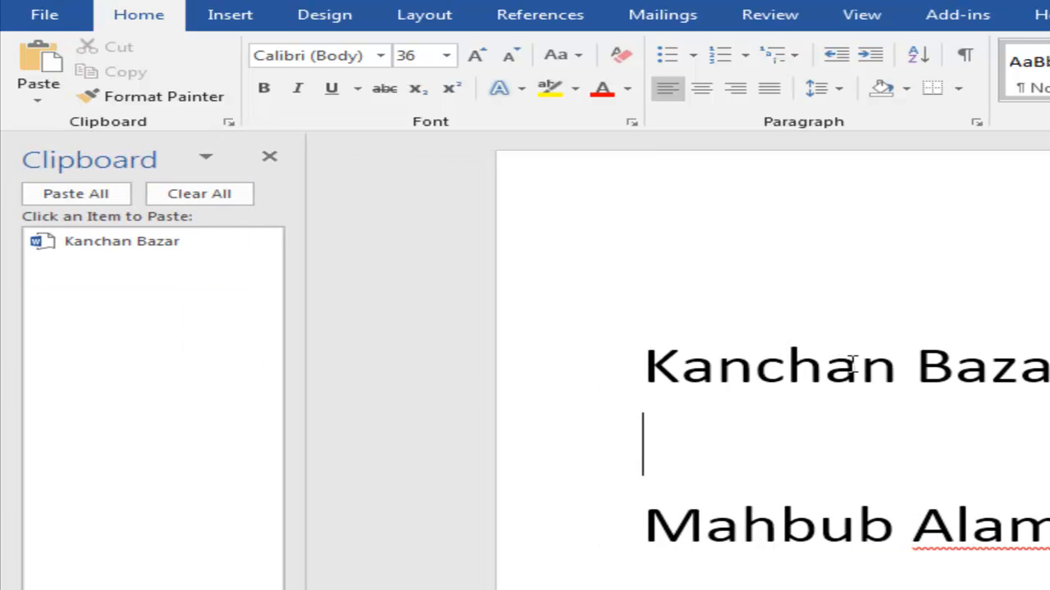
left_click(141, 246)
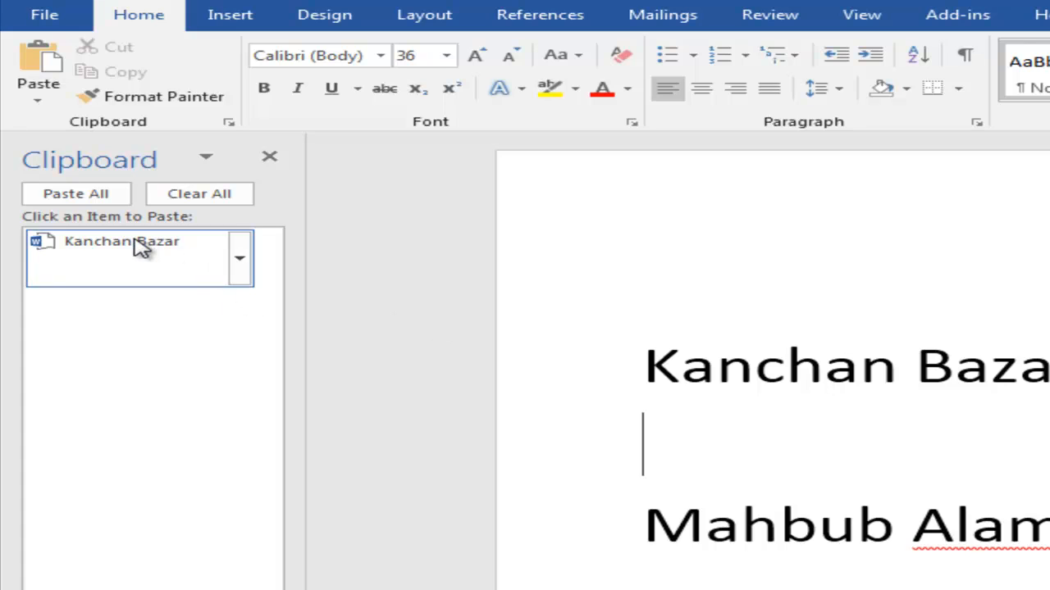
left_click(141, 248)
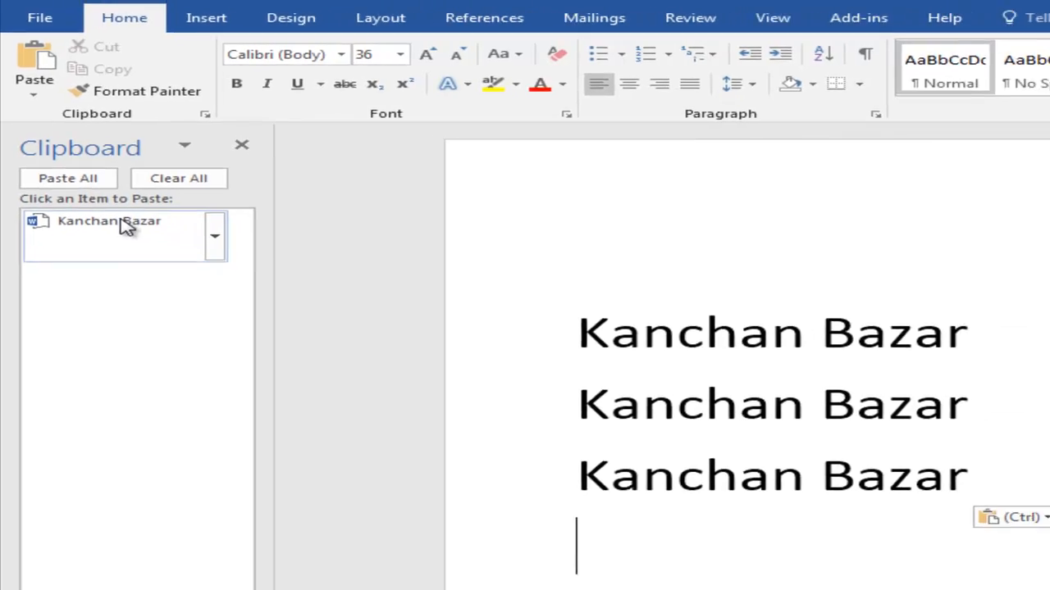
left_click(141, 248)
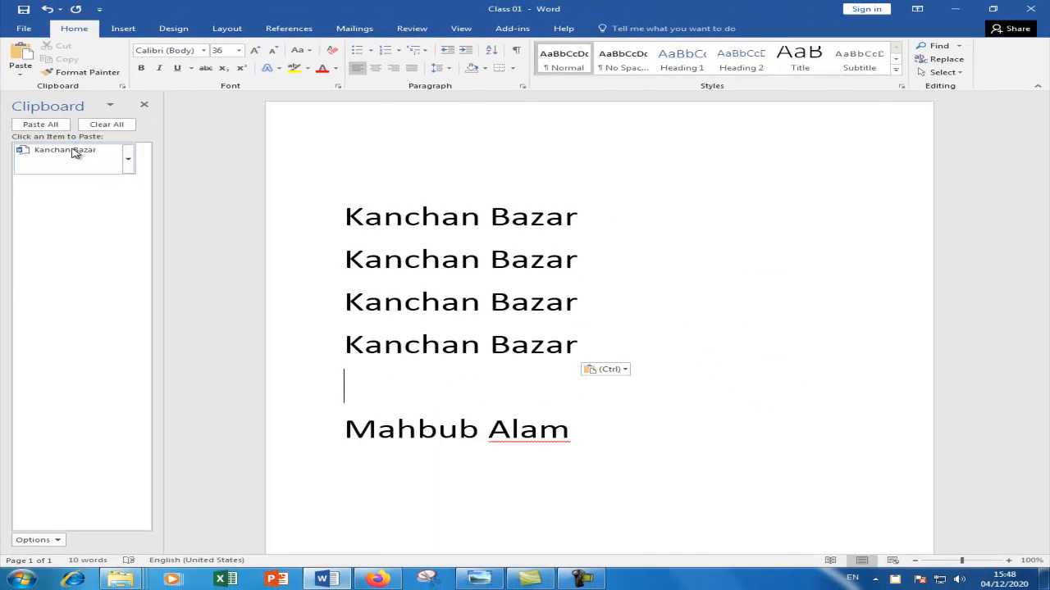
left_click(16, 61)
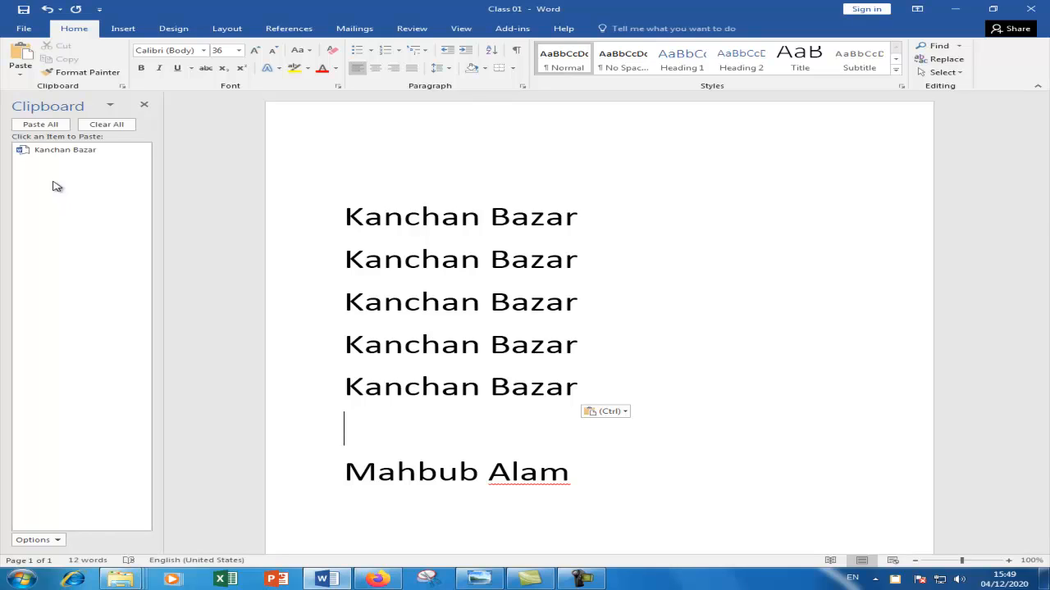
- Clear all Clipboard pane items and pick up the first Kanchan Bazar line's formatting with Format Painter
left_click(113, 126)
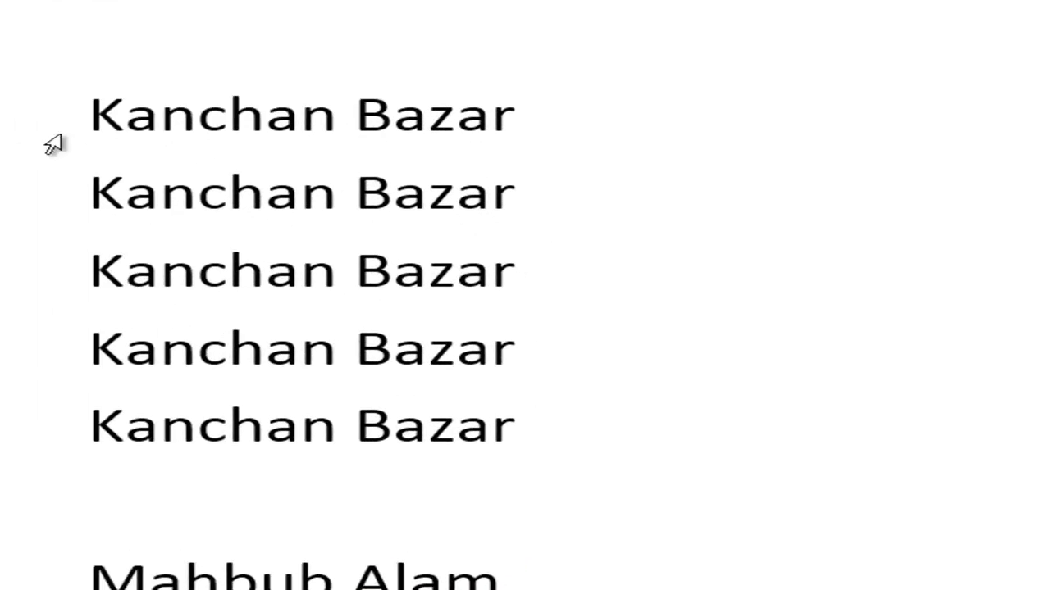
left_click(515, 126)
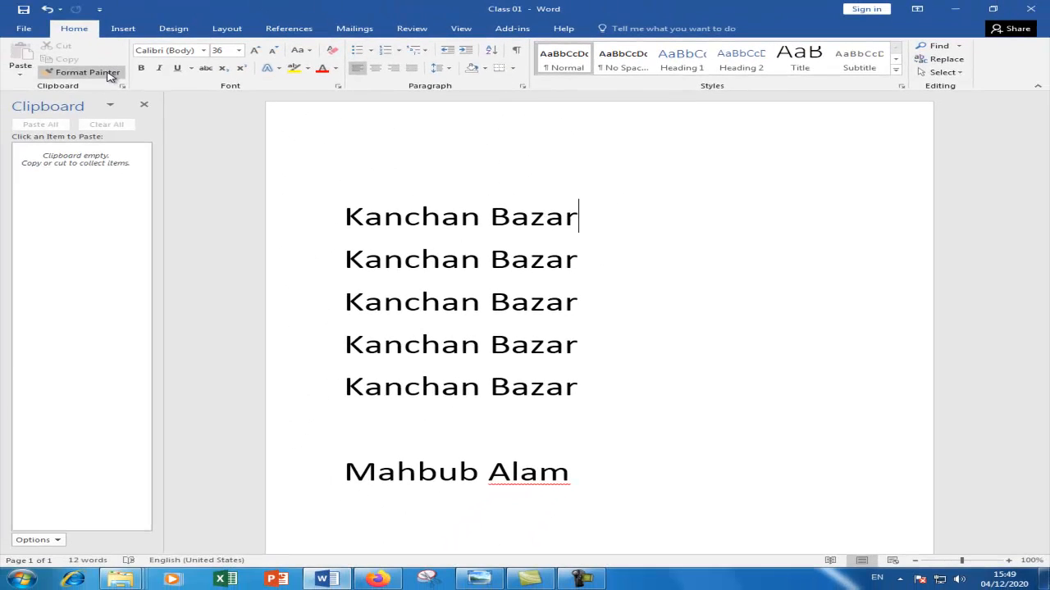
left_click(108, 72)
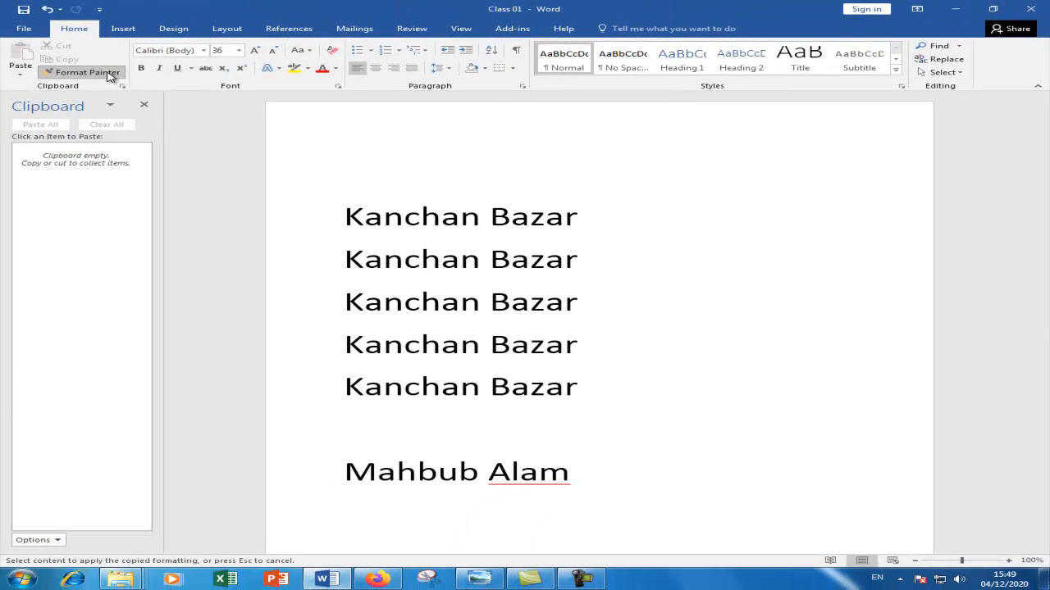
- Colour the first Kanchan Bazar line red and Format Paint that red onto the second line
left_click(325, 225)
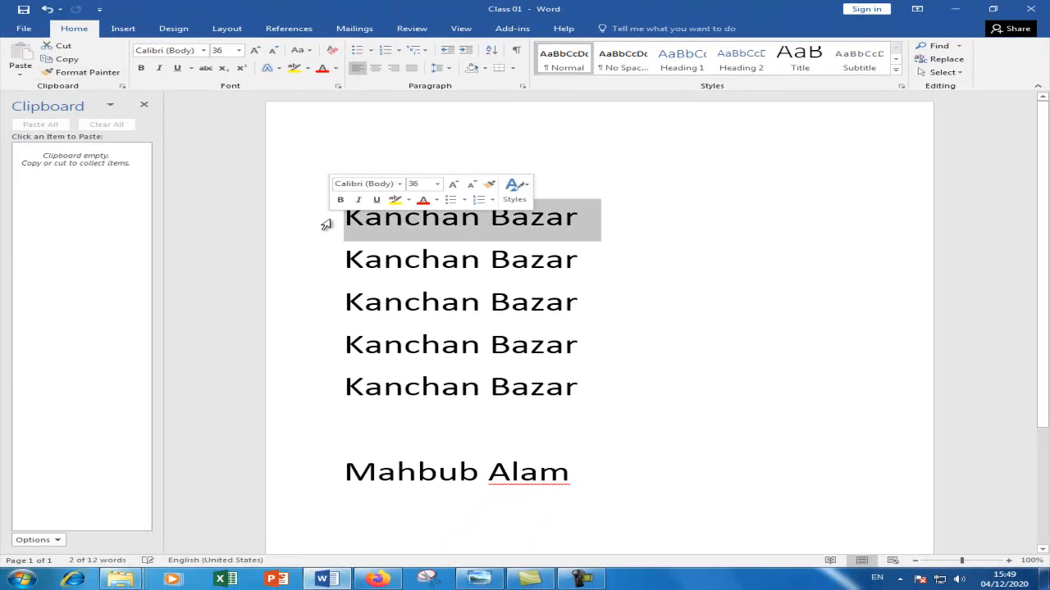
left_click(437, 200)
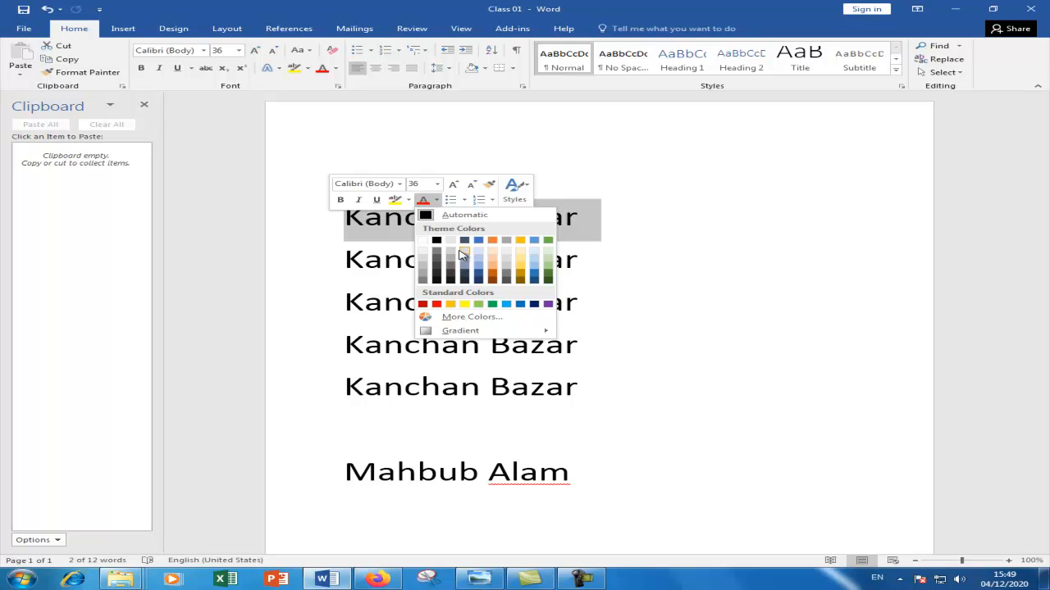
left_click(436, 305)
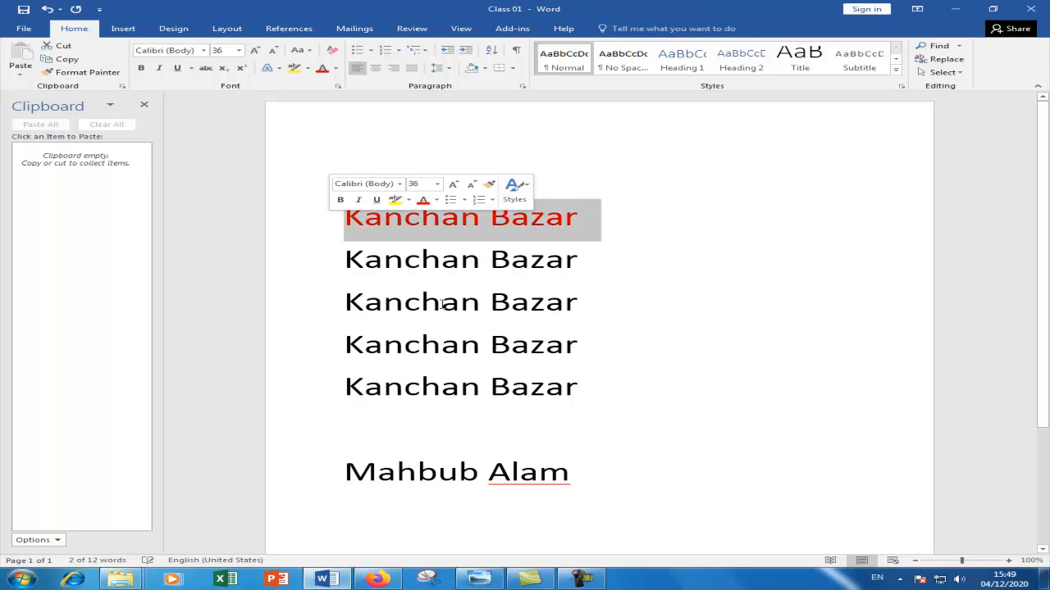
left_click(82, 73)
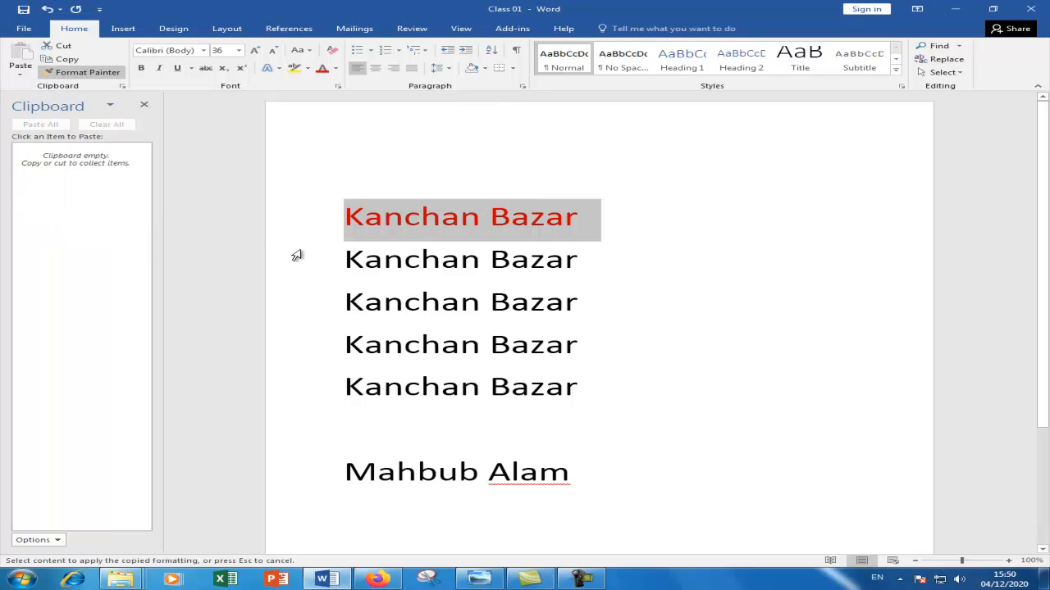
left_click_drag(343, 261, 605, 270)
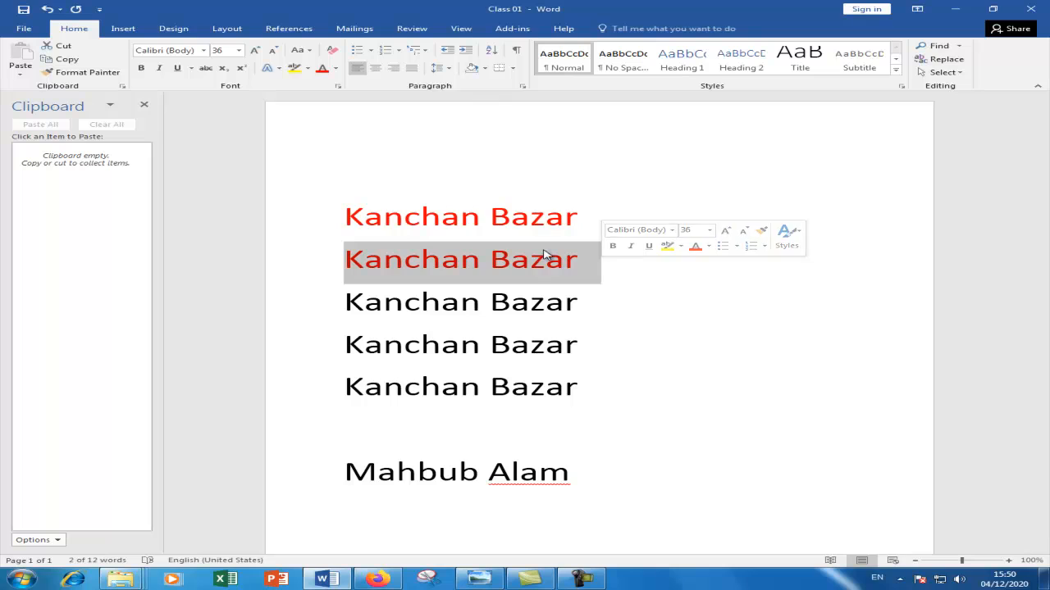
- Make the second Kanchan Bazar line bold with blue font colour
left_click(501, 182)
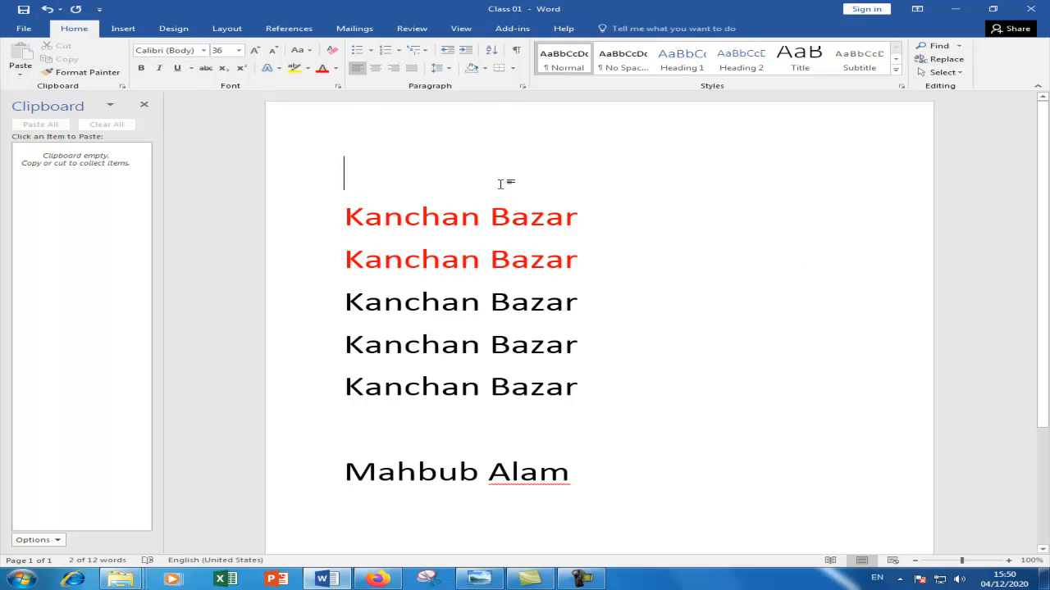
left_click_drag(343, 261, 609, 264)
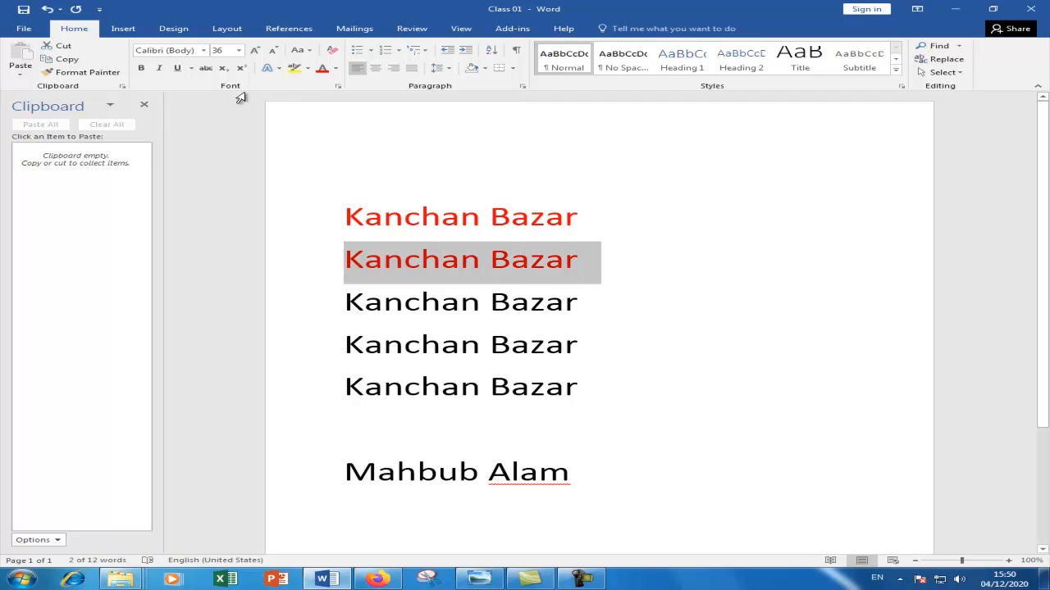
left_click(142, 68)
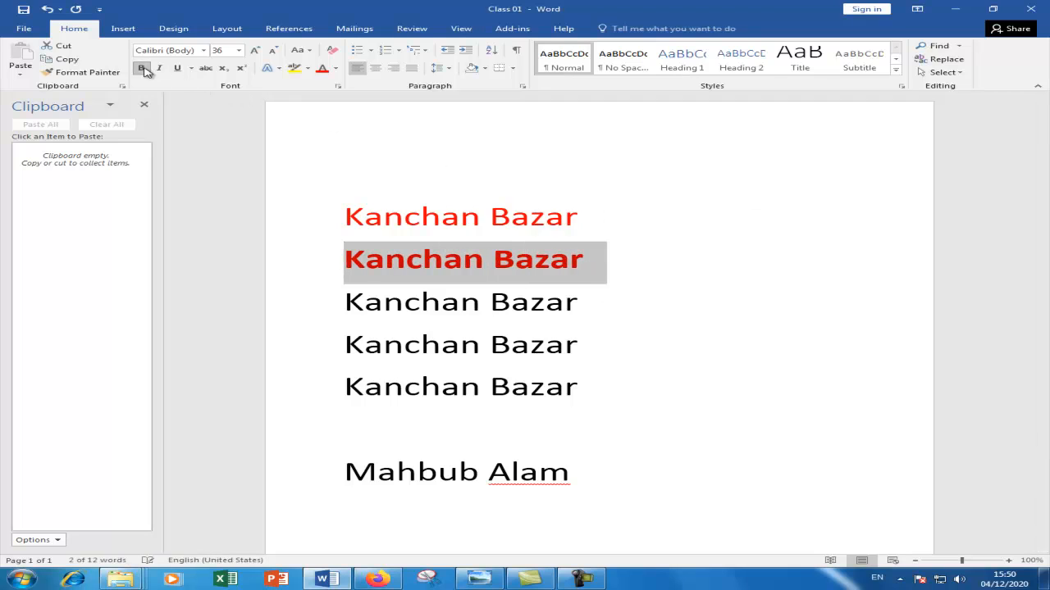
left_click(336, 68)
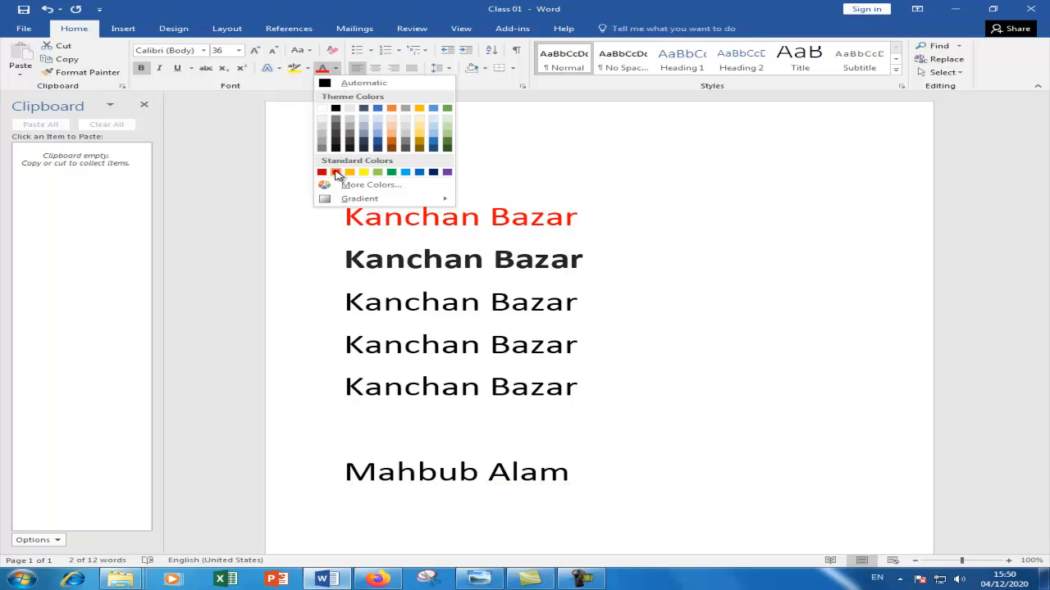
left_click(335, 172)
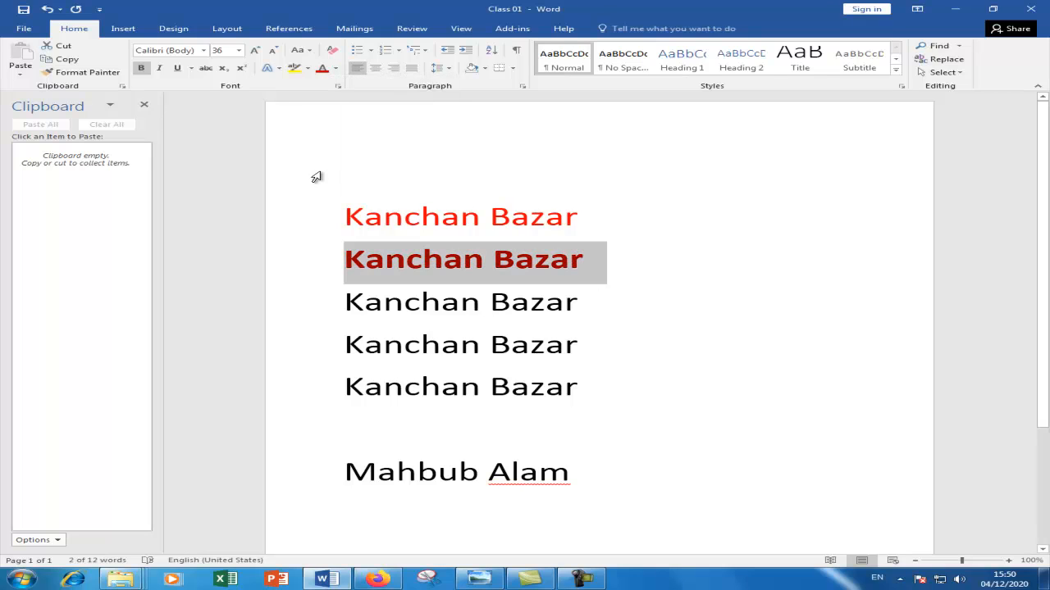
left_click(335, 68)
left_click(418, 173)
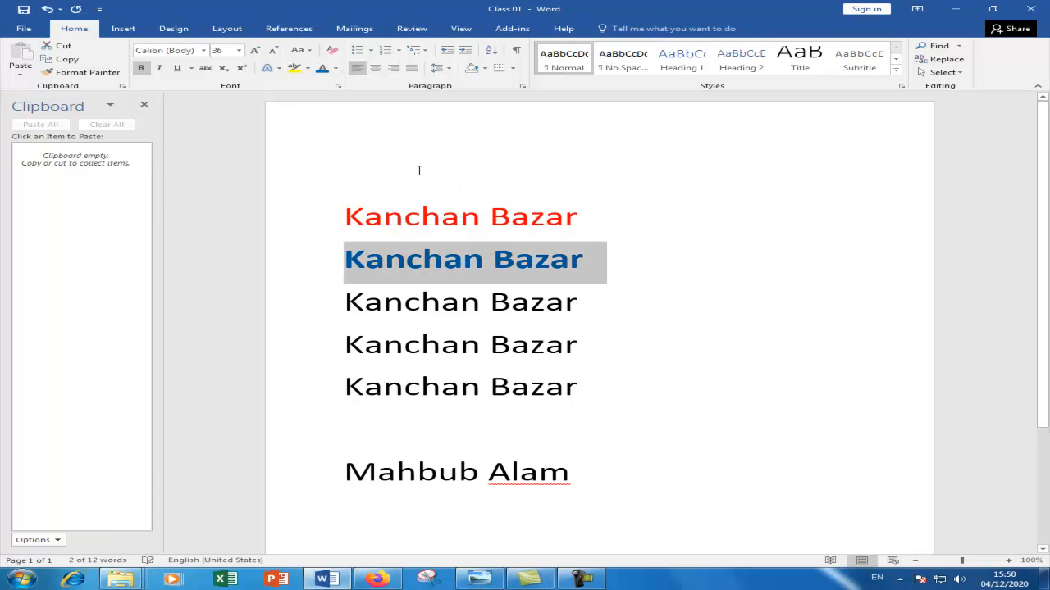
left_click(86, 72)
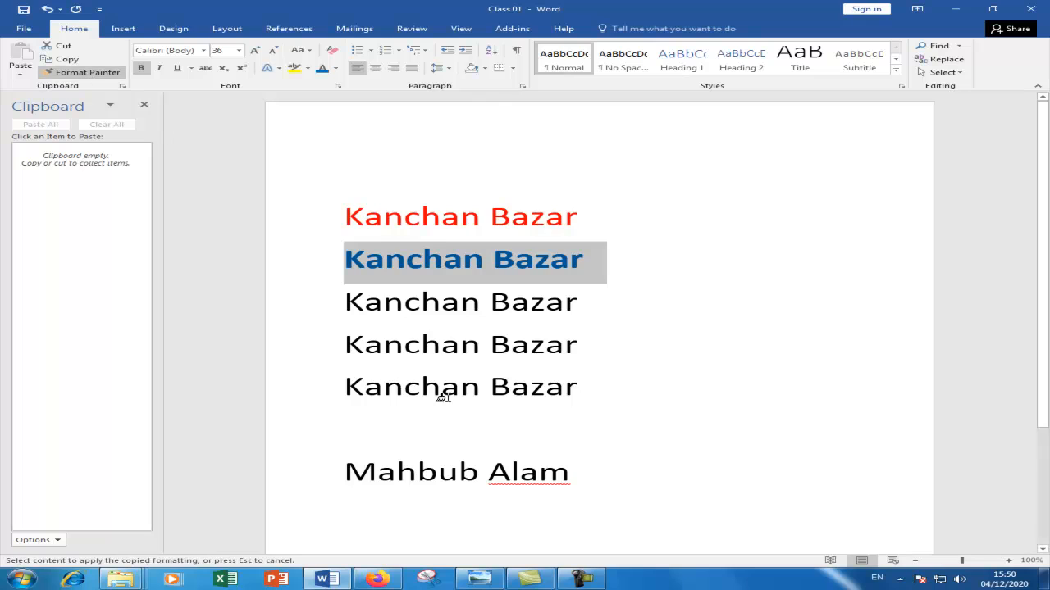
left_click(332, 474)
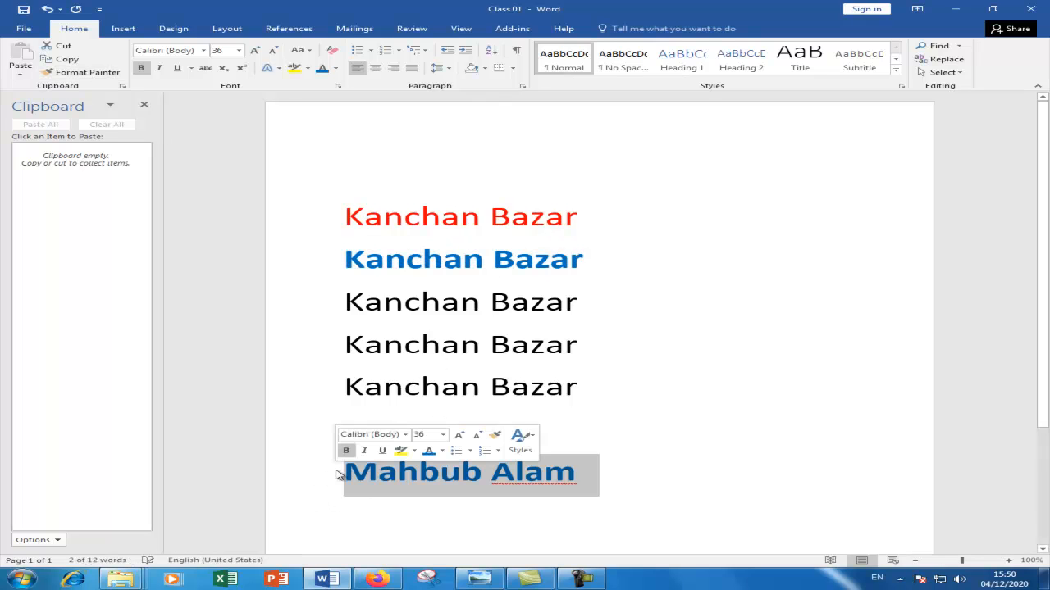
left_click(639, 467)
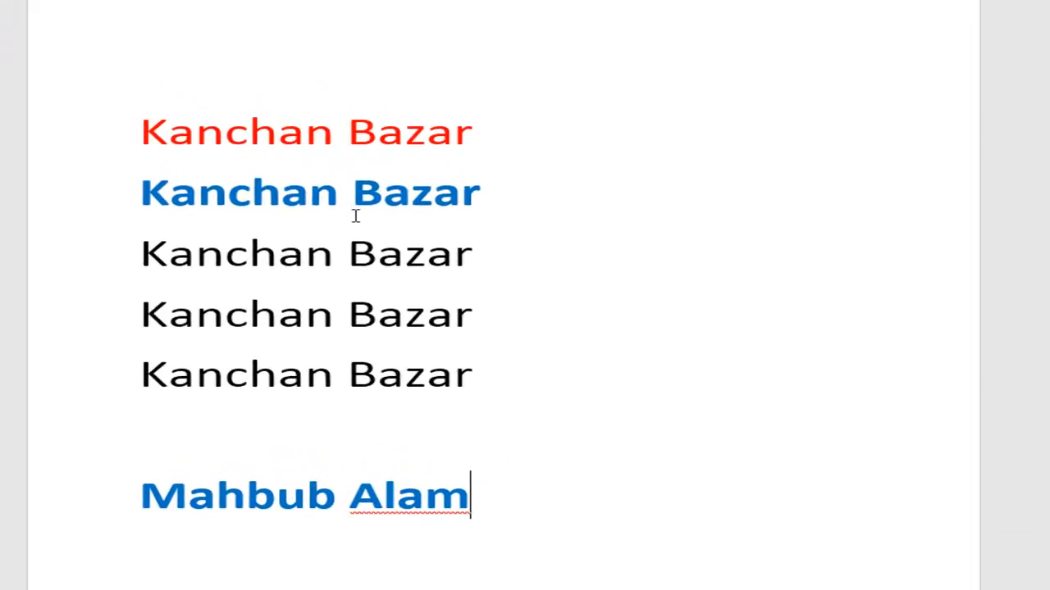
left_click(349, 191)
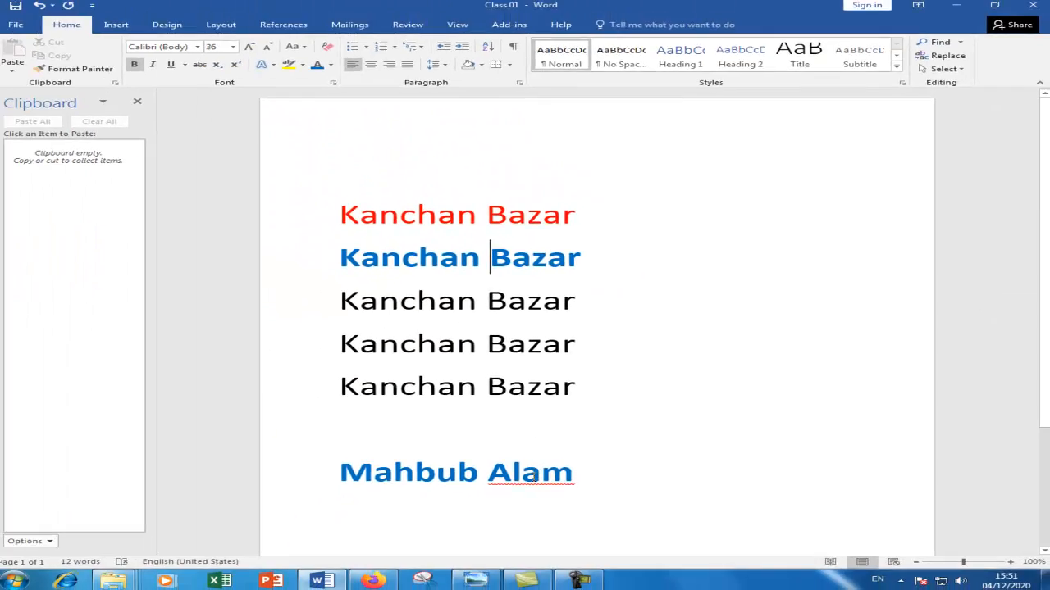
left_click(539, 476)
left_click(585, 478)
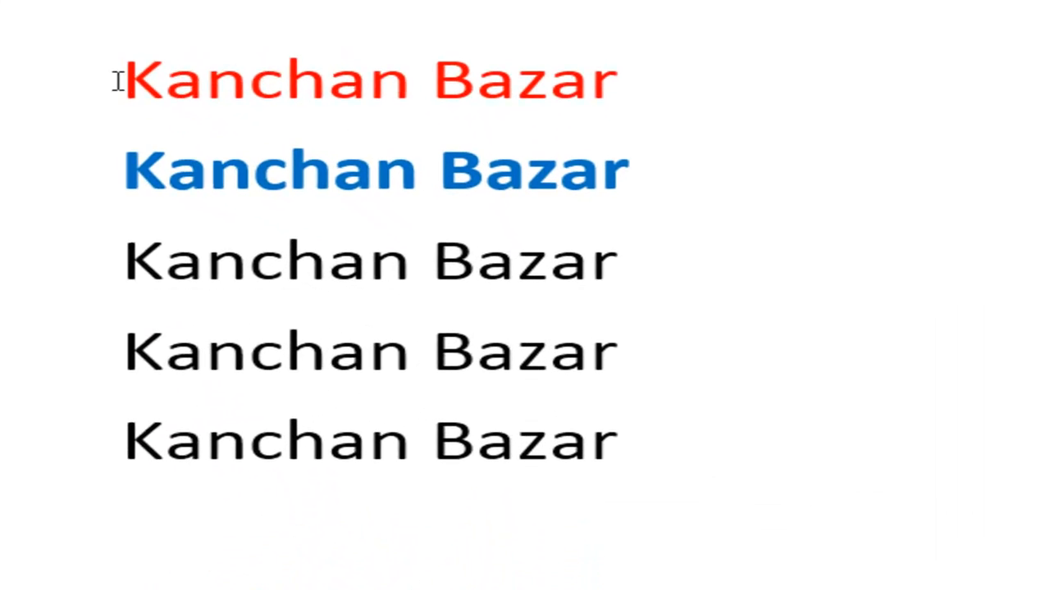
- Change the red first Kanchan Bazar line's font to Arabic Typesetting
left_click_drag(115, 80, 700, 101)
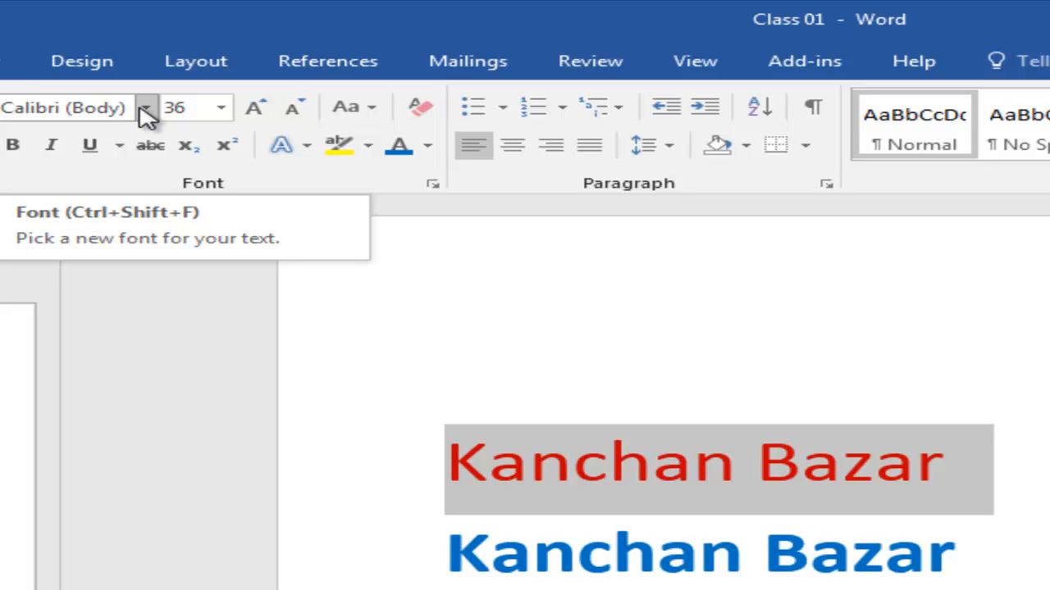
left_click(146, 110)
left_click_drag(473, 195, 371, 371)
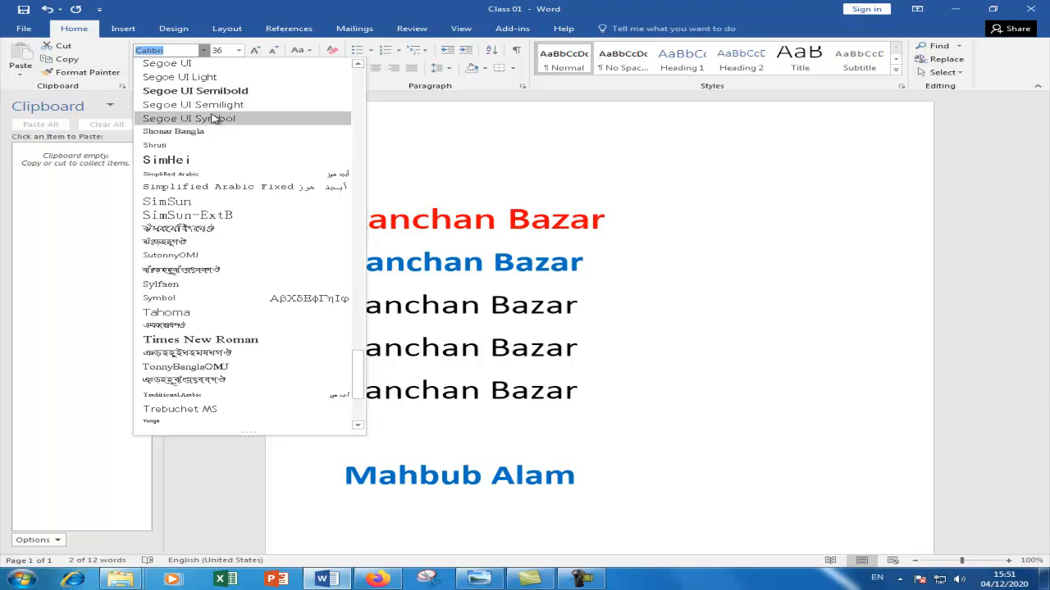
scroll(218, 159, "up", 2)
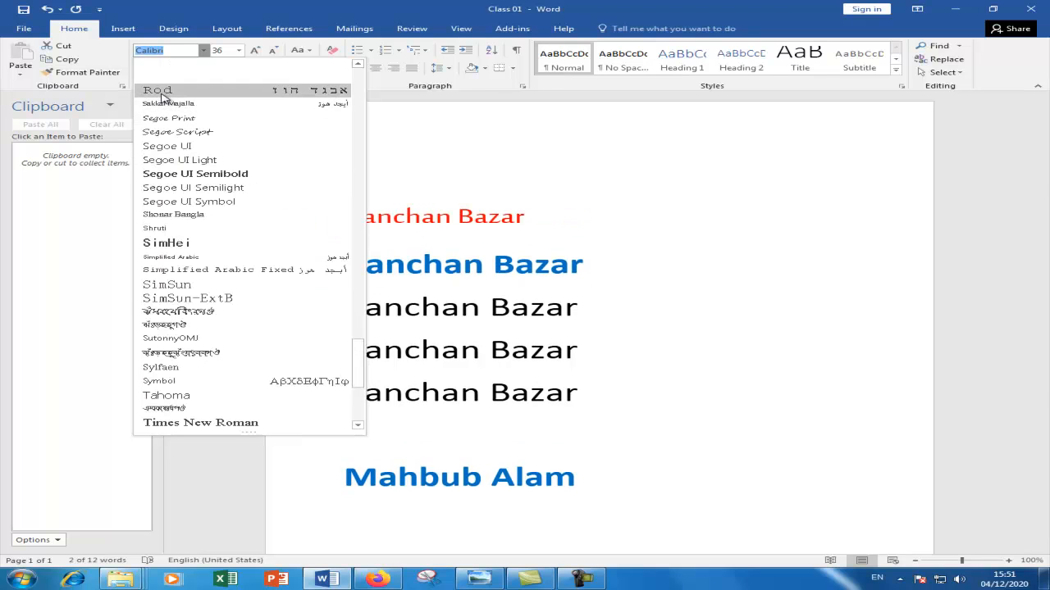
left_click(162, 144)
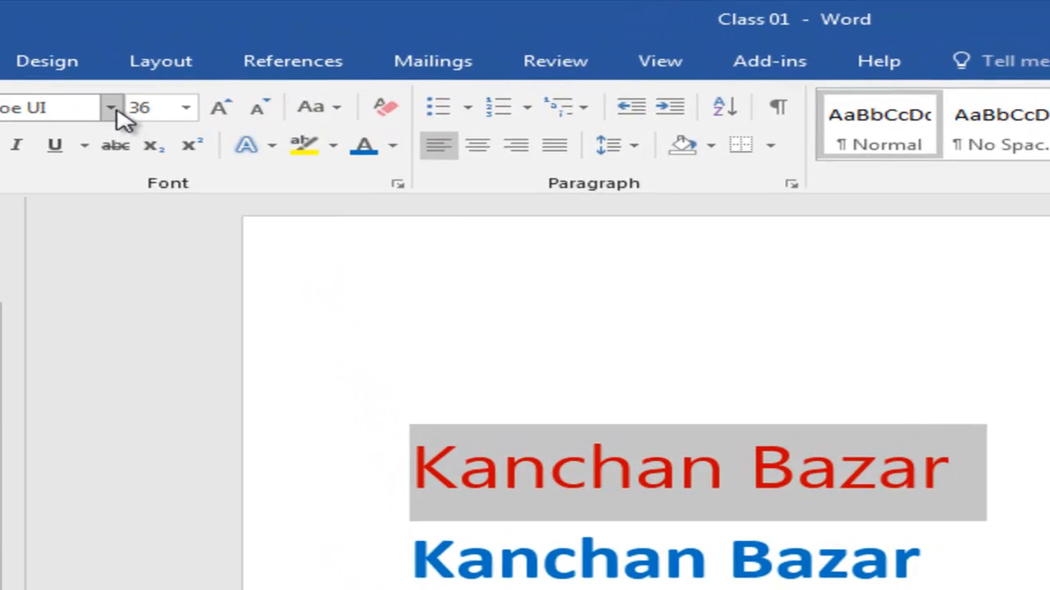
left_click(203, 50)
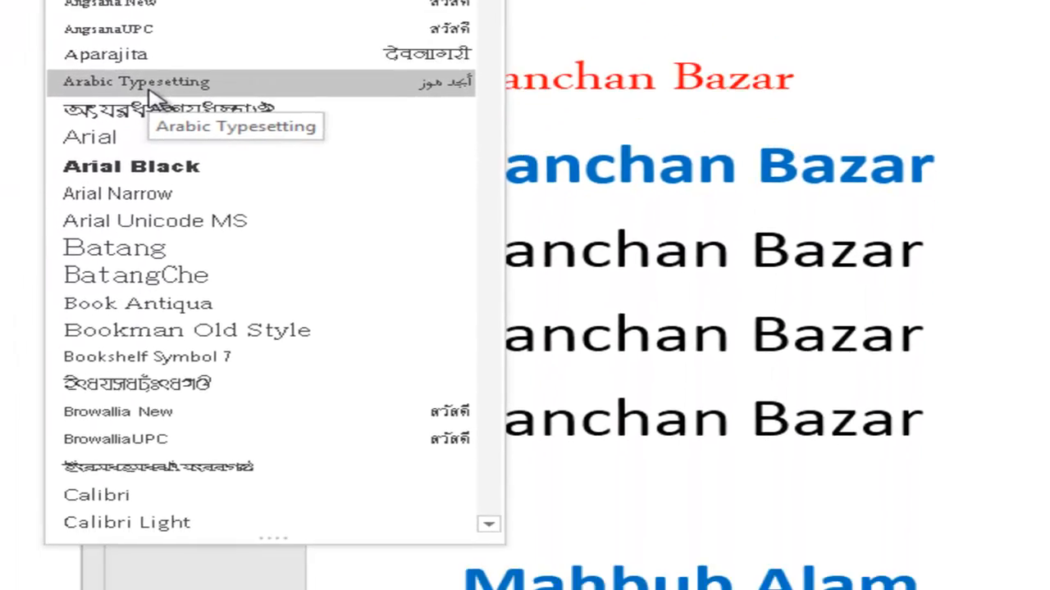
left_click(82, 460)
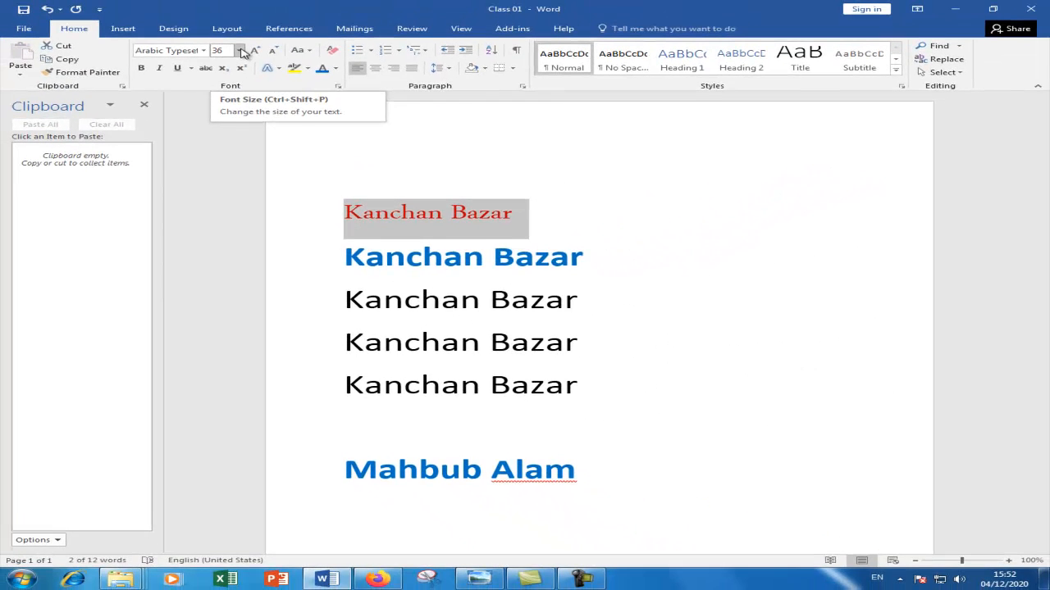
- Enlarge the red line's font size from 36 to 80 pt
left_click(240, 51)
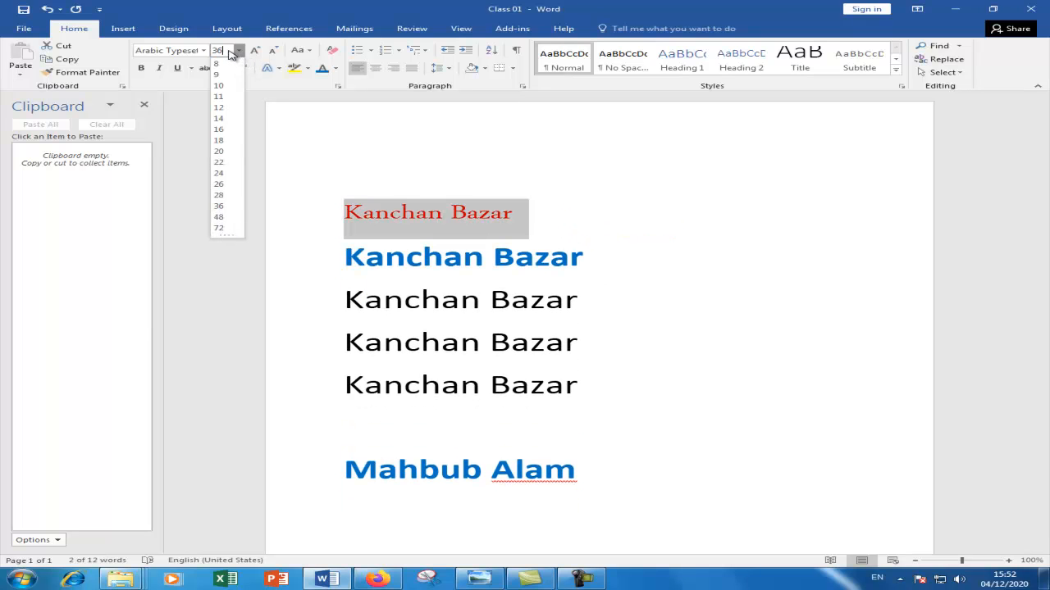
key("BackSpace")
key("BackSpace")
type("80")
key("Return")
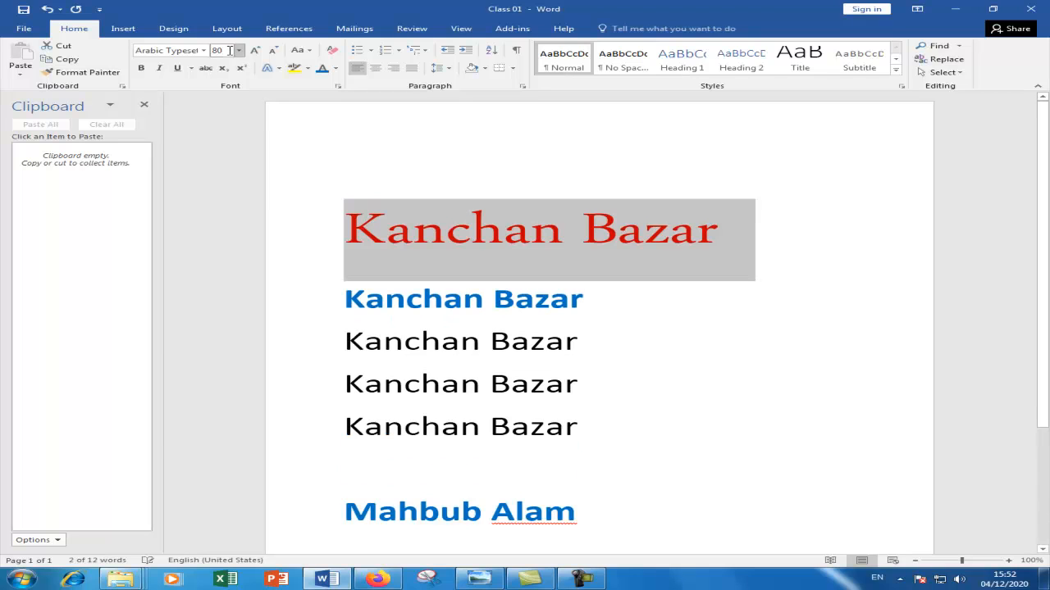
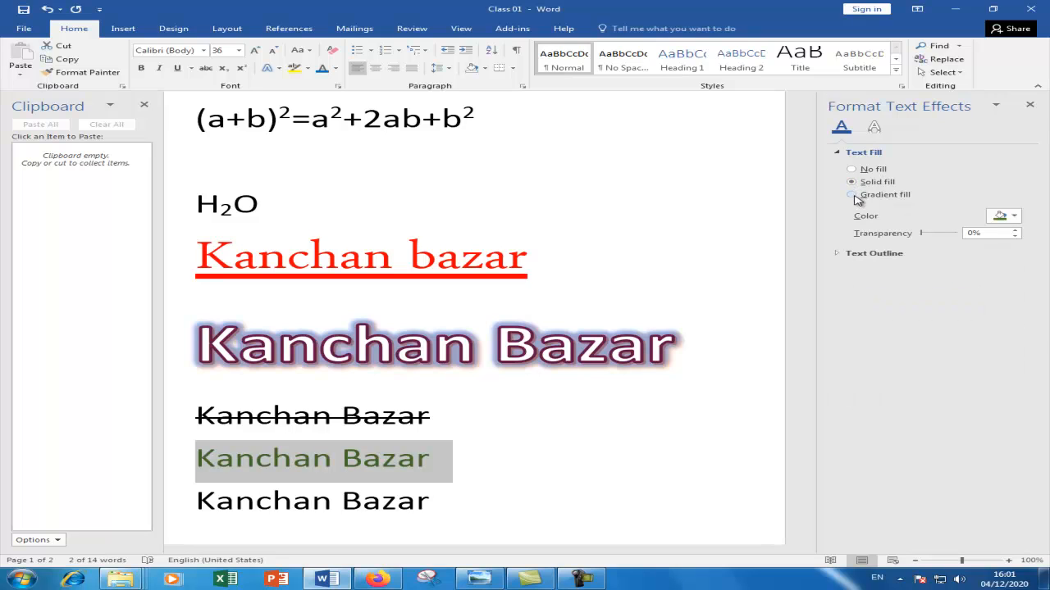
- Switch the text fill to a gradient, remove the 71% and 31% stops, and add a stop at 33%
left_click(857, 199)
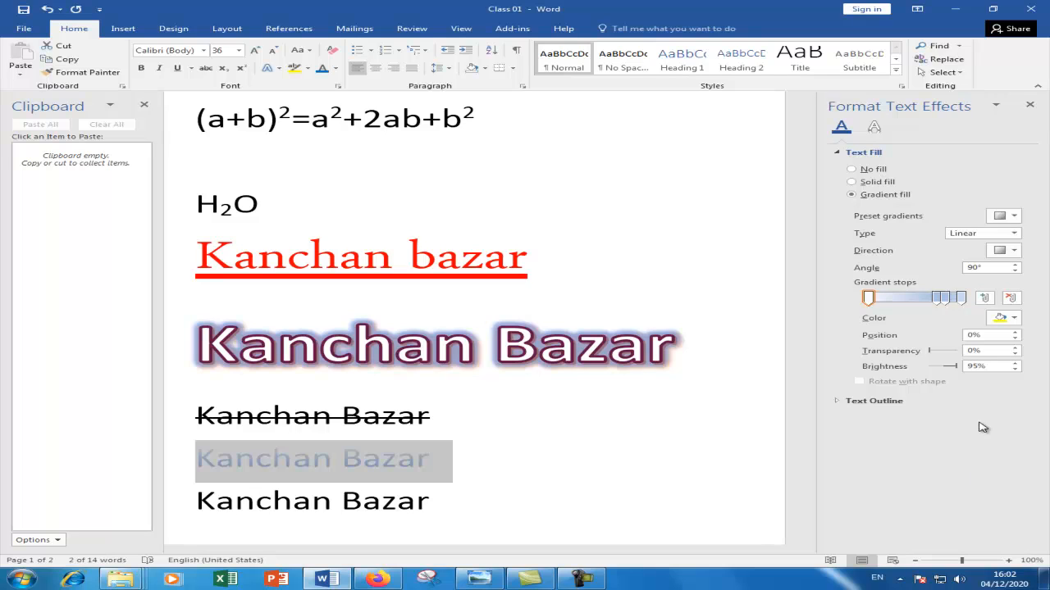
left_click_drag(934, 300, 896, 300)
left_click(934, 301)
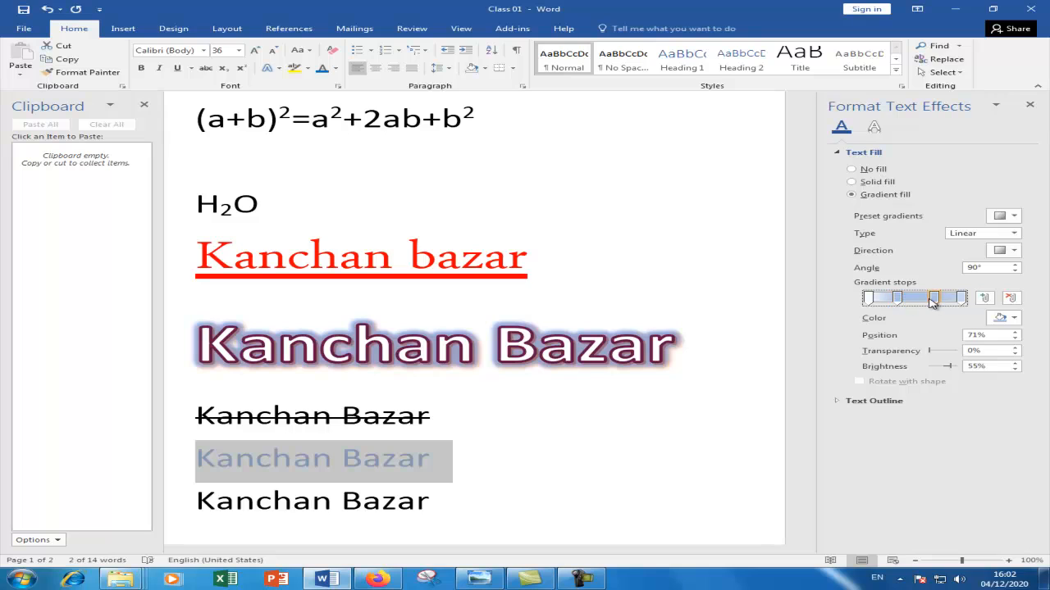
left_click(1009, 299)
left_click(897, 298)
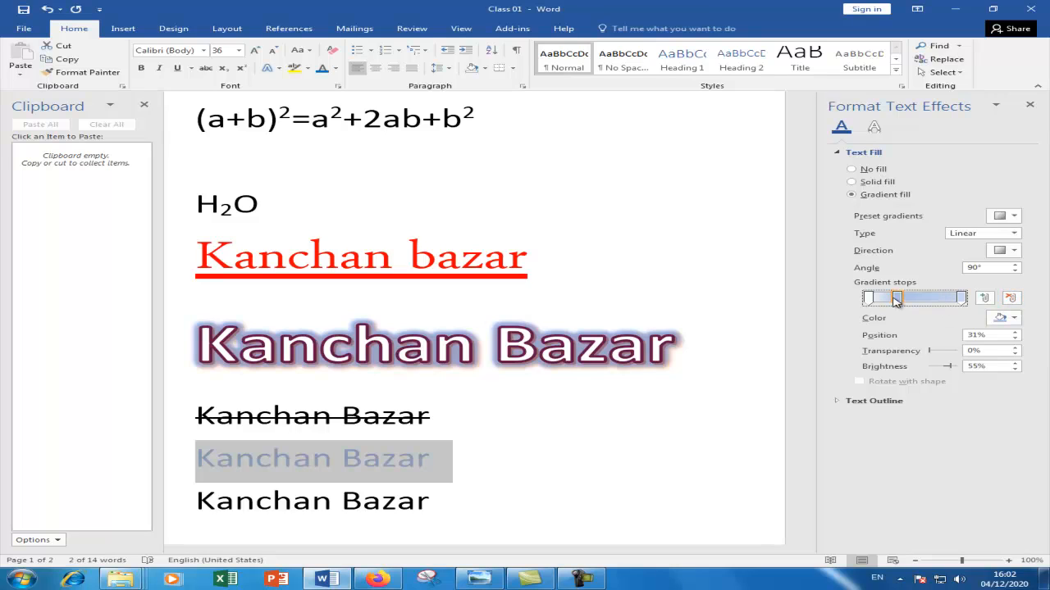
left_click(1011, 299)
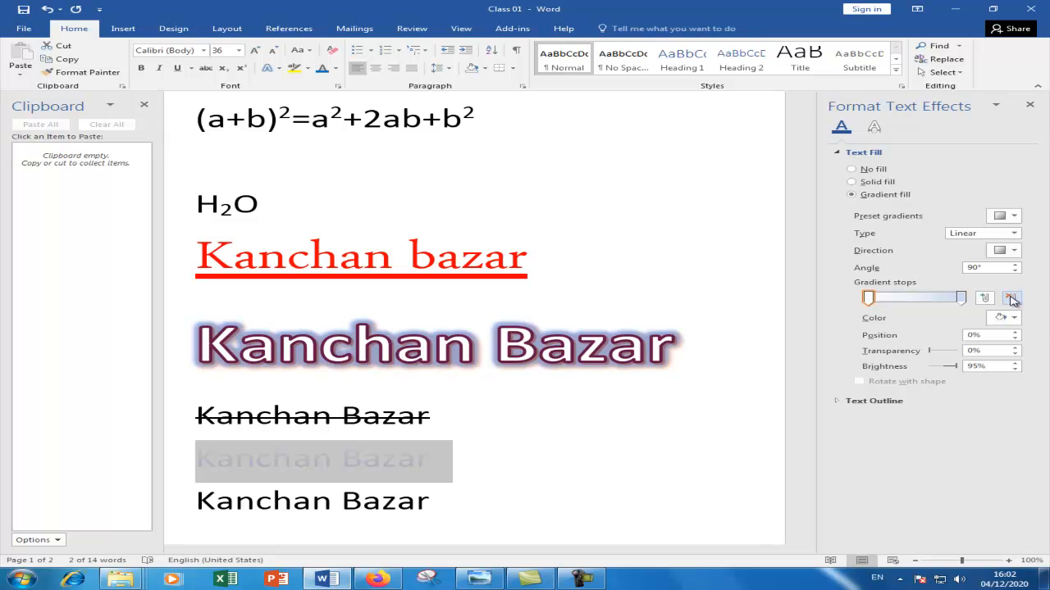
left_click(985, 298)
left_click(985, 298)
mouse_move(915, 299)
left_mouse_down()
mouse_move(899, 302)
mouse_move(941, 303)
mouse_move(930, 304)
left_mouse_up()
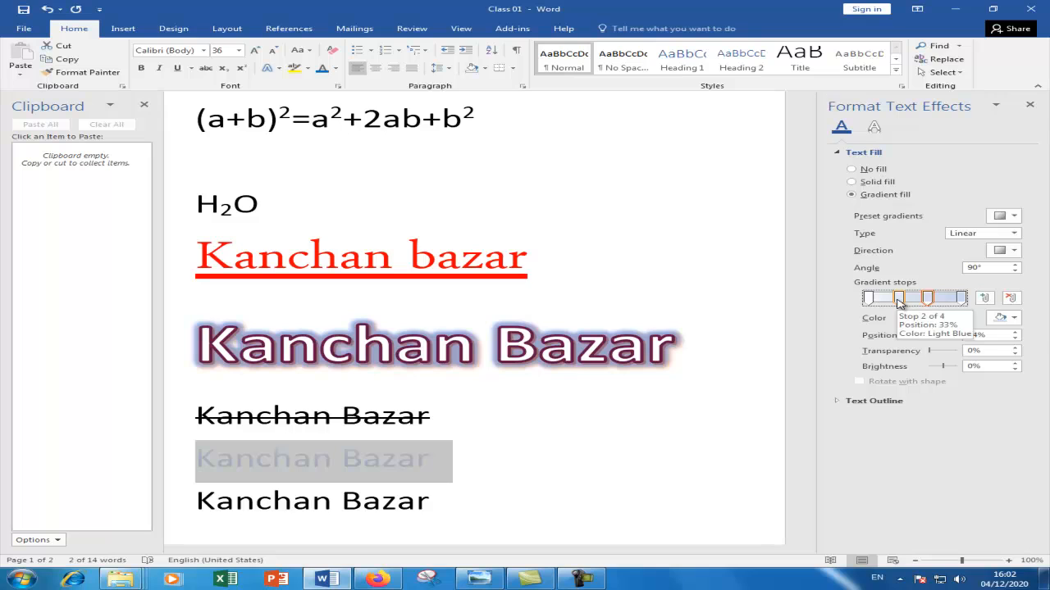
- Colour the 33% gradient stop dark green and the 64% stop red
left_click(898, 301)
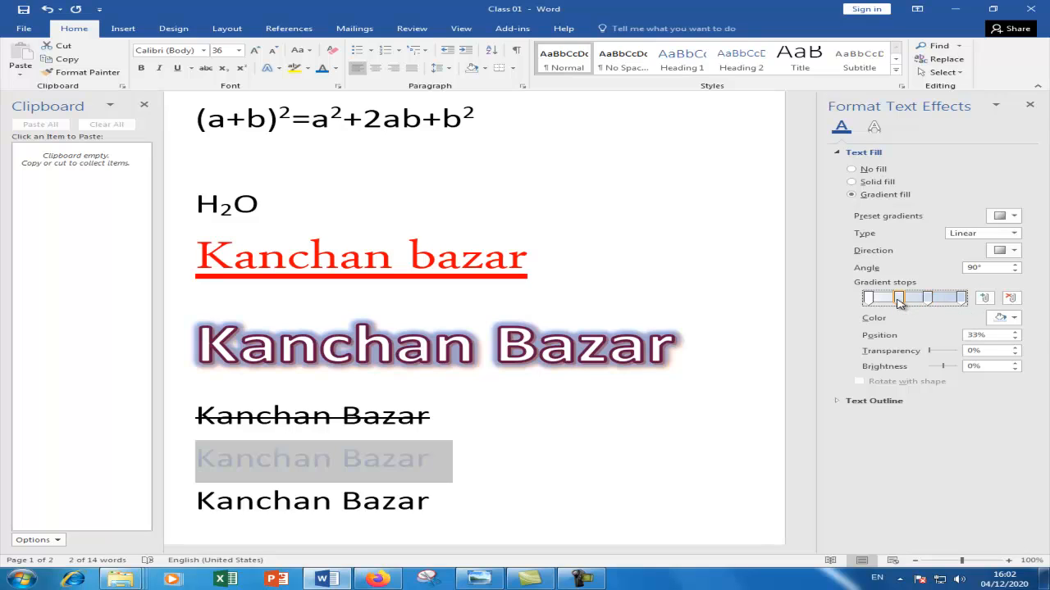
left_click(1015, 319)
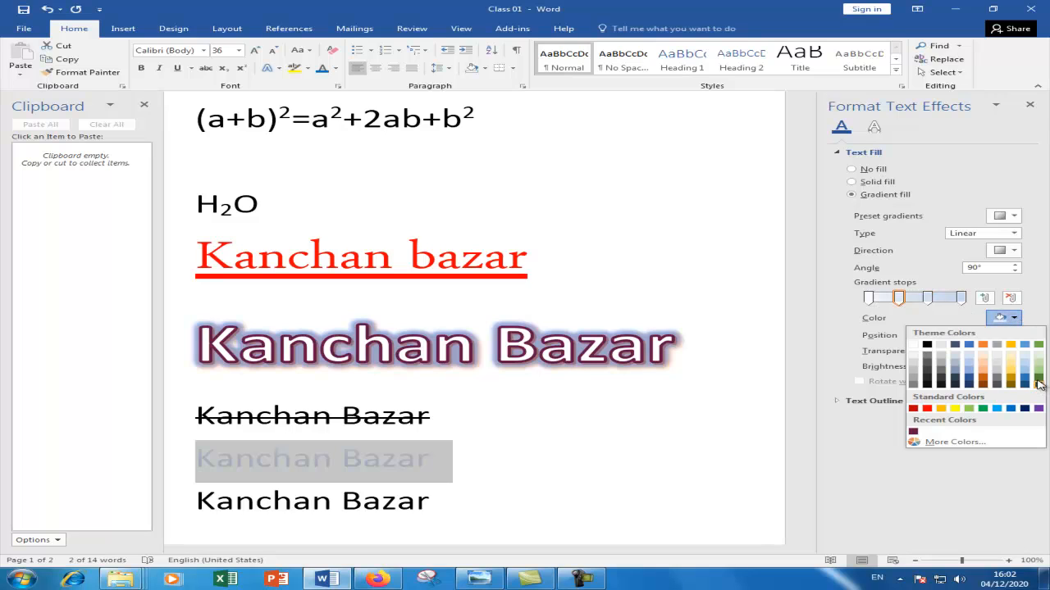
left_click(1038, 384)
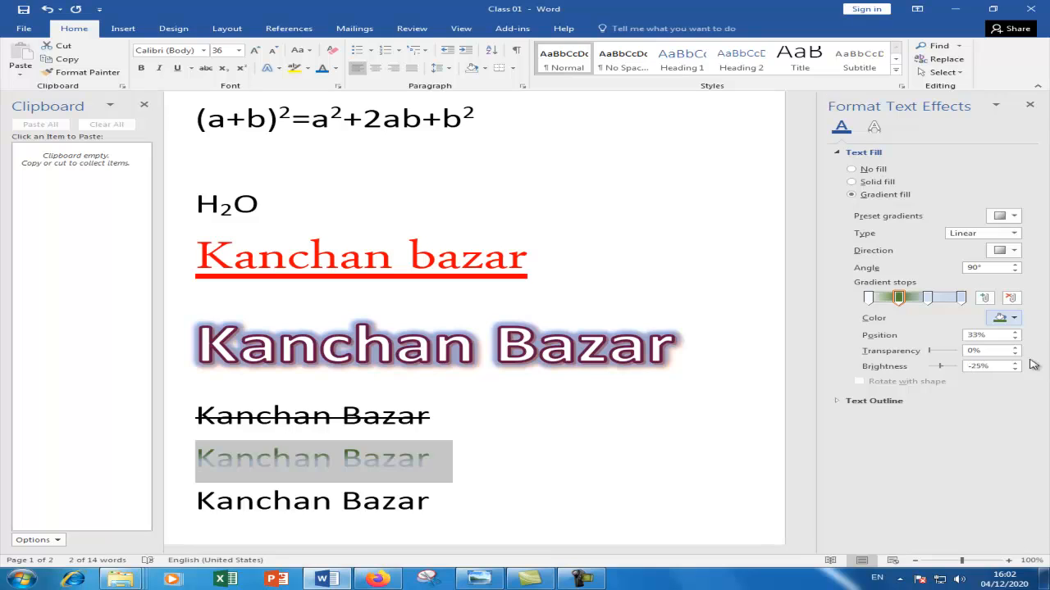
left_click(926, 298)
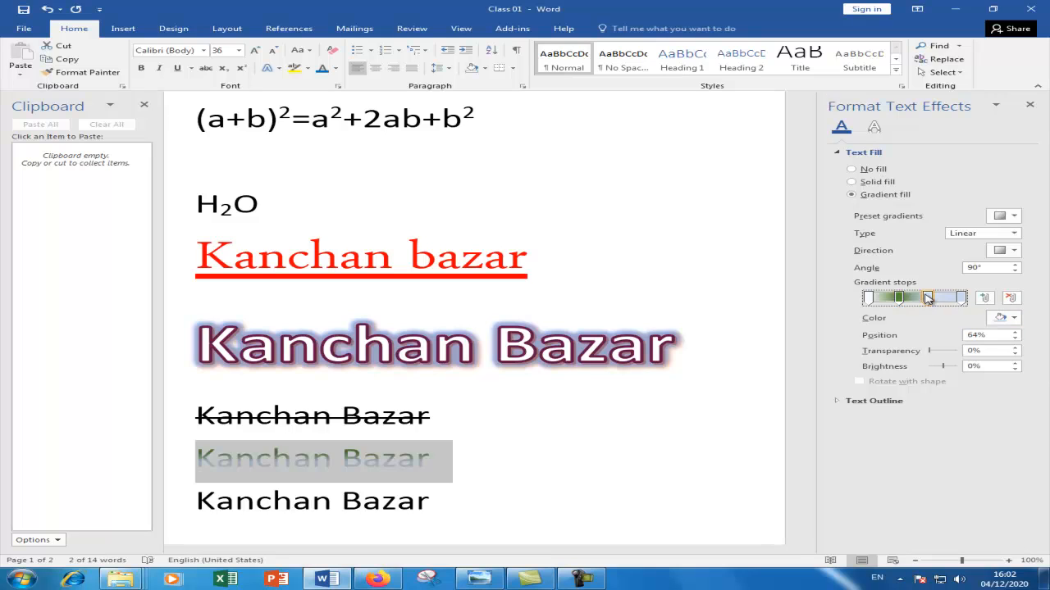
left_click(1015, 319)
left_click(932, 413)
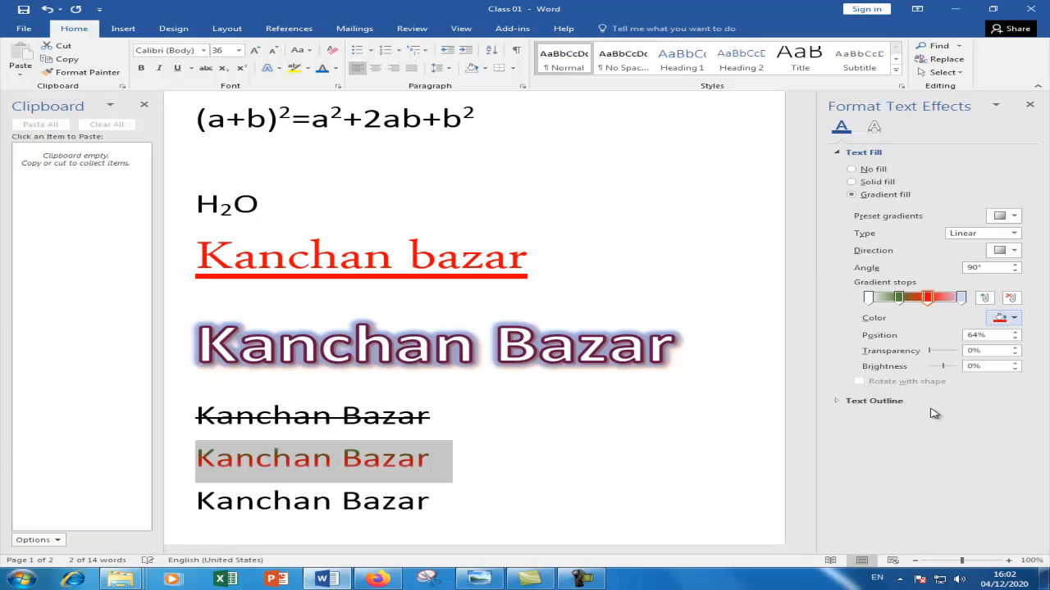
- Delete the equation, strikethrough, plain black and name lines, then select the Kanchan Bazar line
left_click(497, 412)
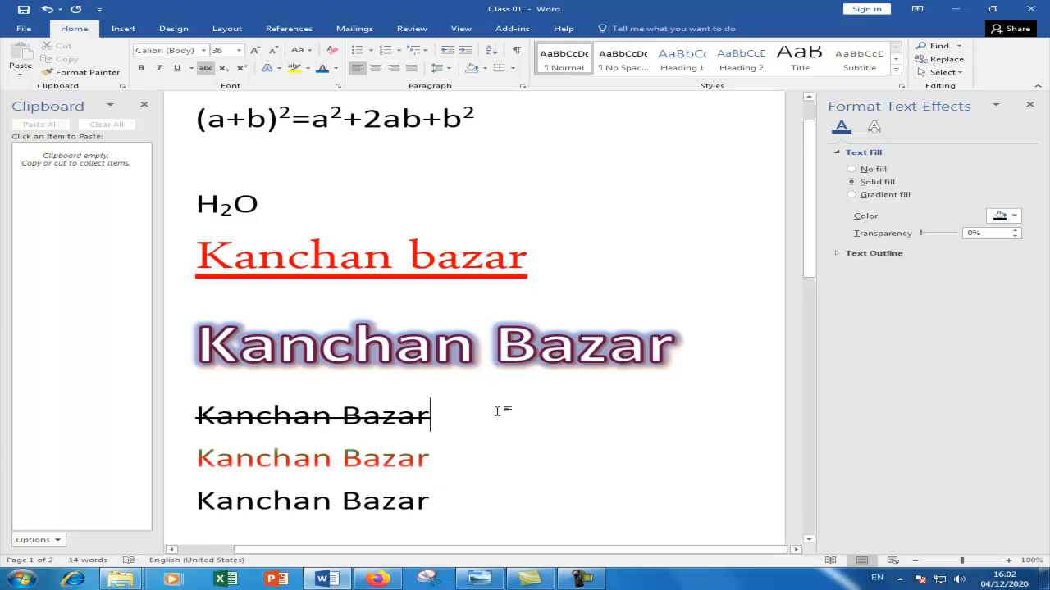
left_click(250, 126)
left_click_drag(198, 118, 468, 410)
key("Delete")
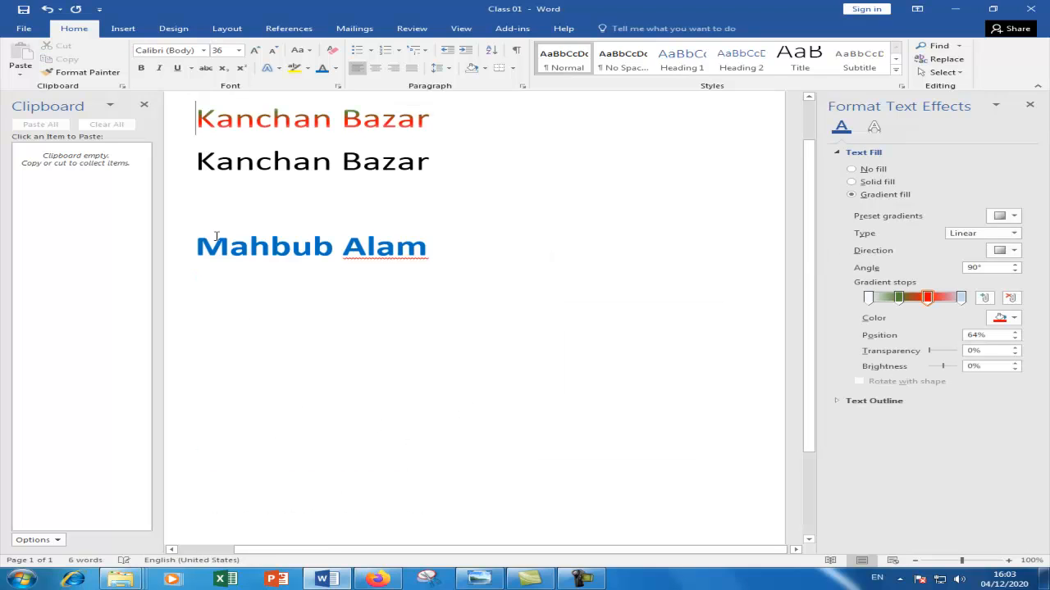
left_click_drag(201, 160, 469, 284)
key("Delete")
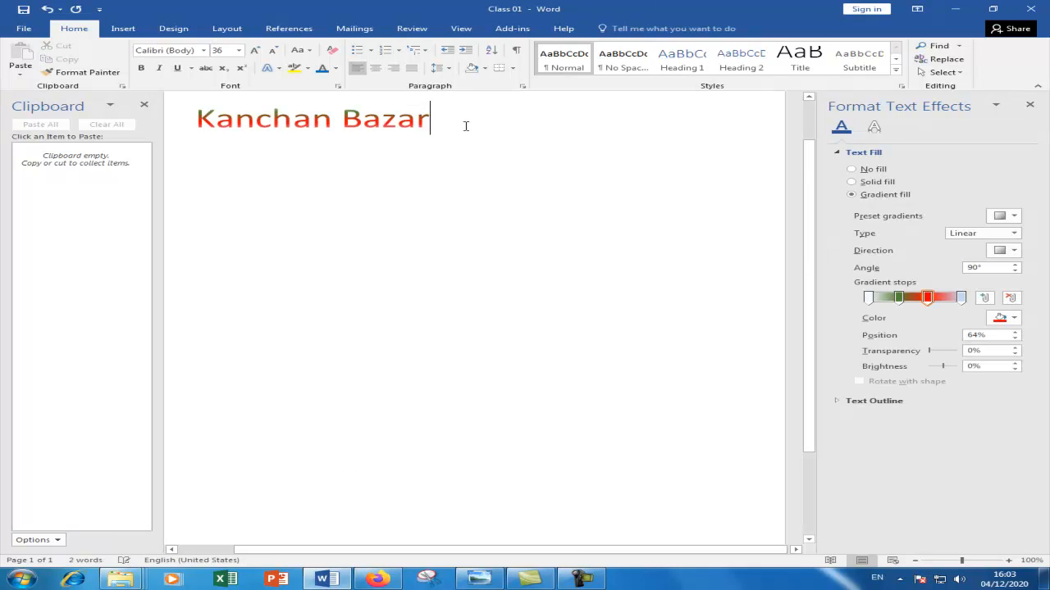
scroll(461, 164, "up", 1)
left_click_drag(452, 172, 210, 176)
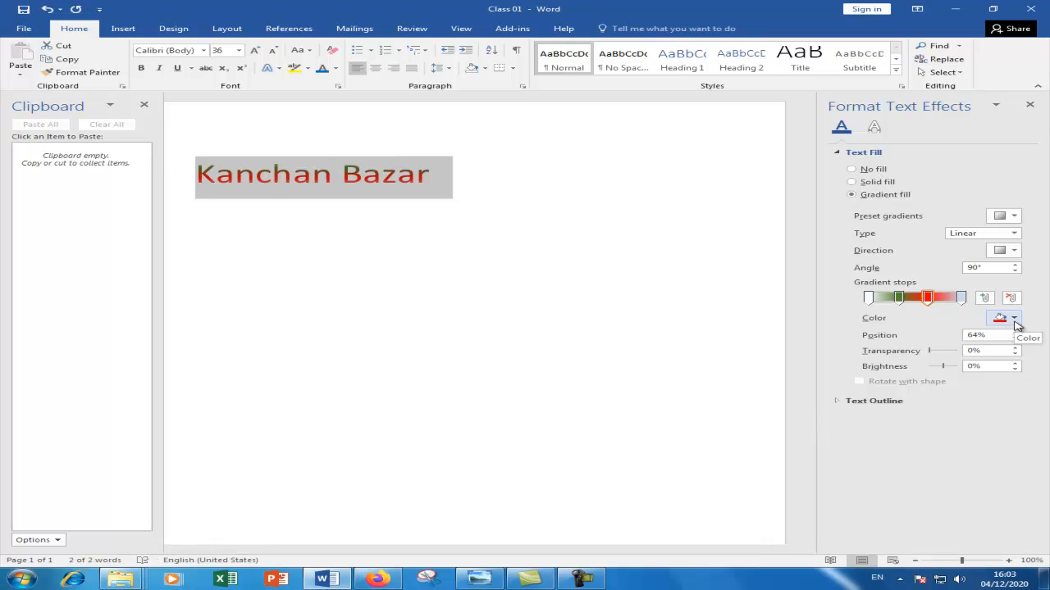
- Add a yellow gradient stop at 57% and grow the text to 48 pt
left_click(984, 297)
left_click_drag(940, 305, 921, 304)
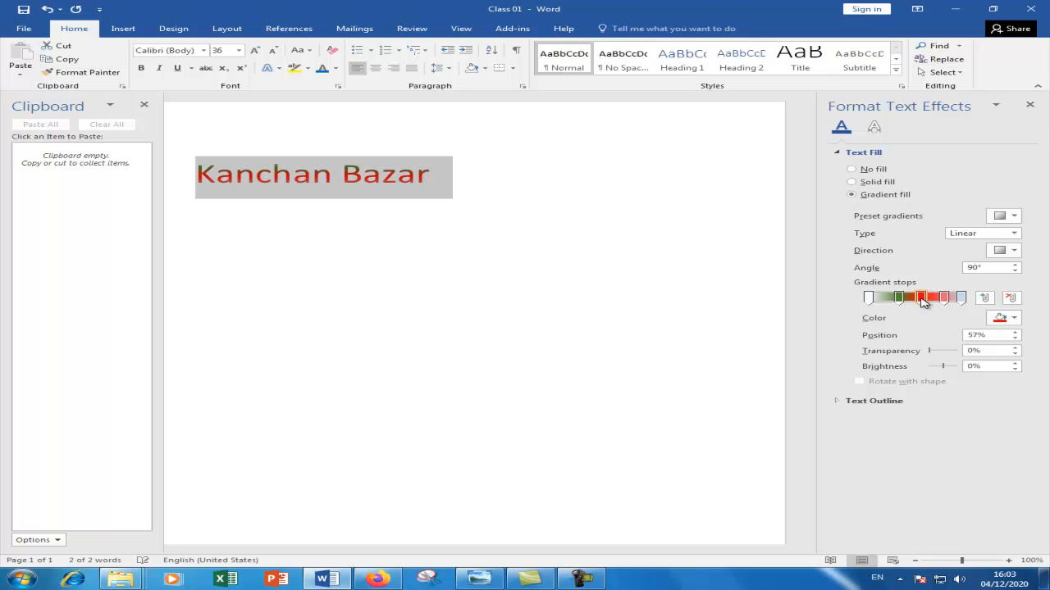
left_click(1013, 319)
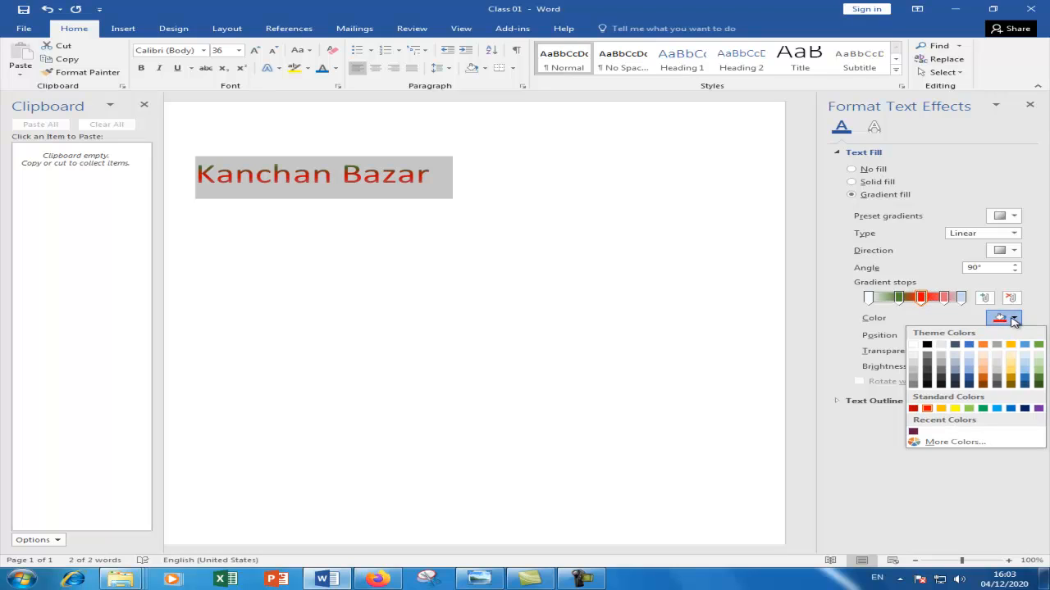
left_click(939, 346)
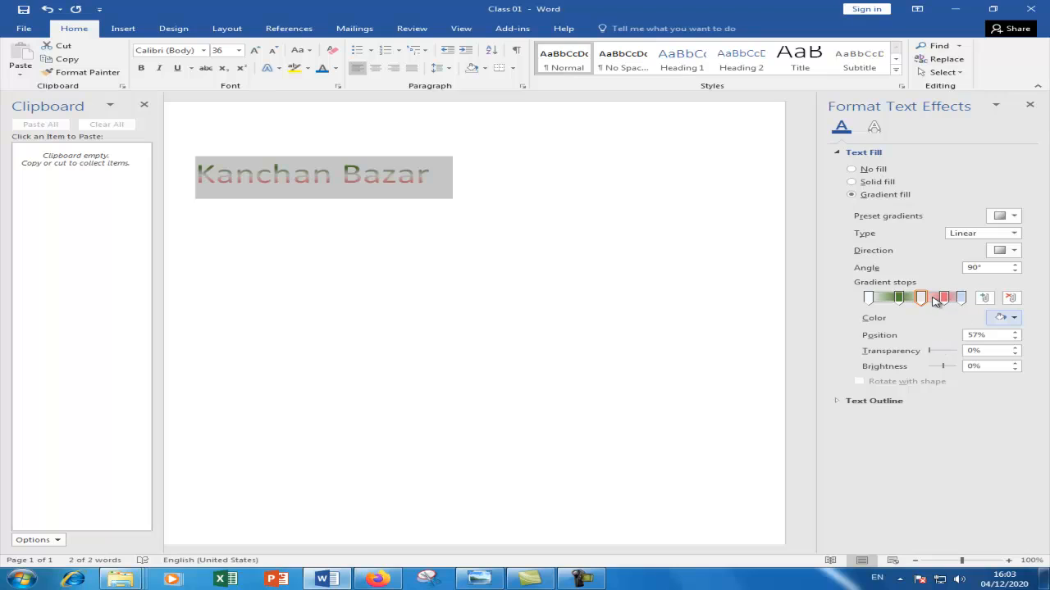
left_click(923, 299)
left_click(1015, 319)
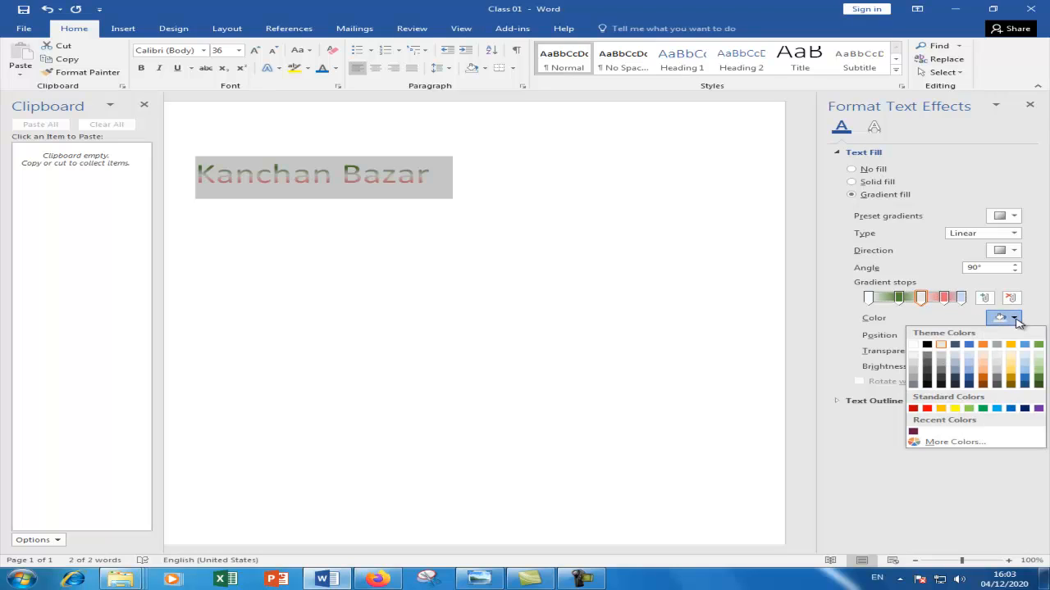
left_click(955, 408)
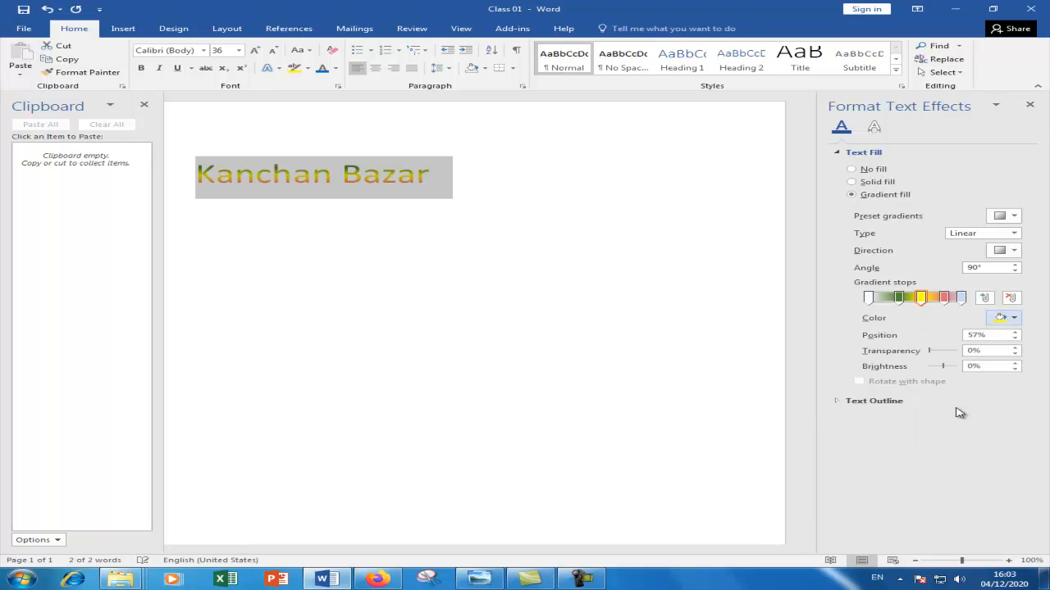
left_click(260, 53)
- Grow Kanchan Bazar to 72 pt, close the Clipboard pane, and deselect to view the gradient
left_click(259, 52)
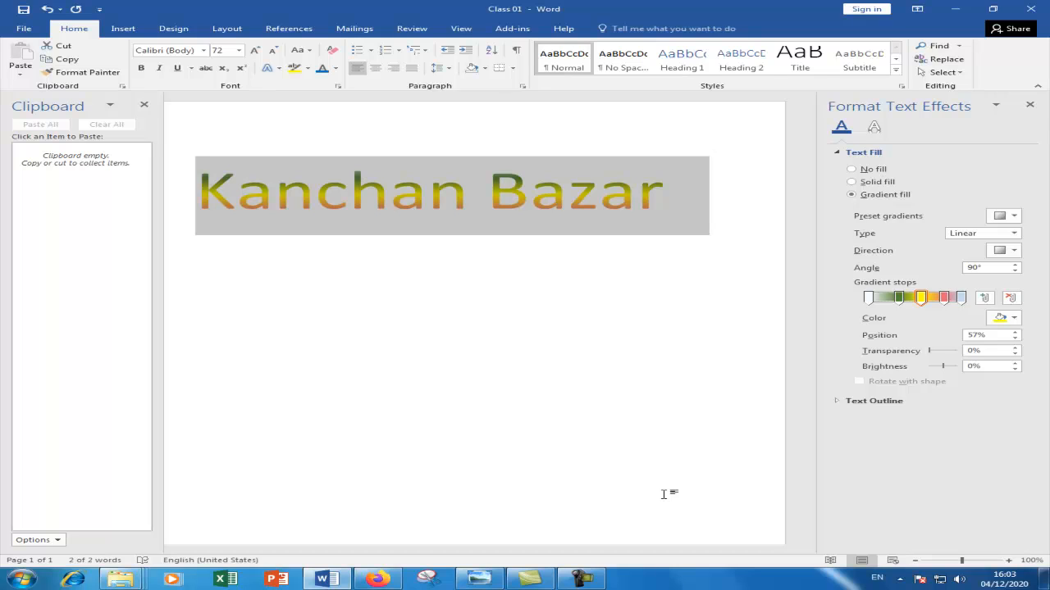
left_click(144, 108)
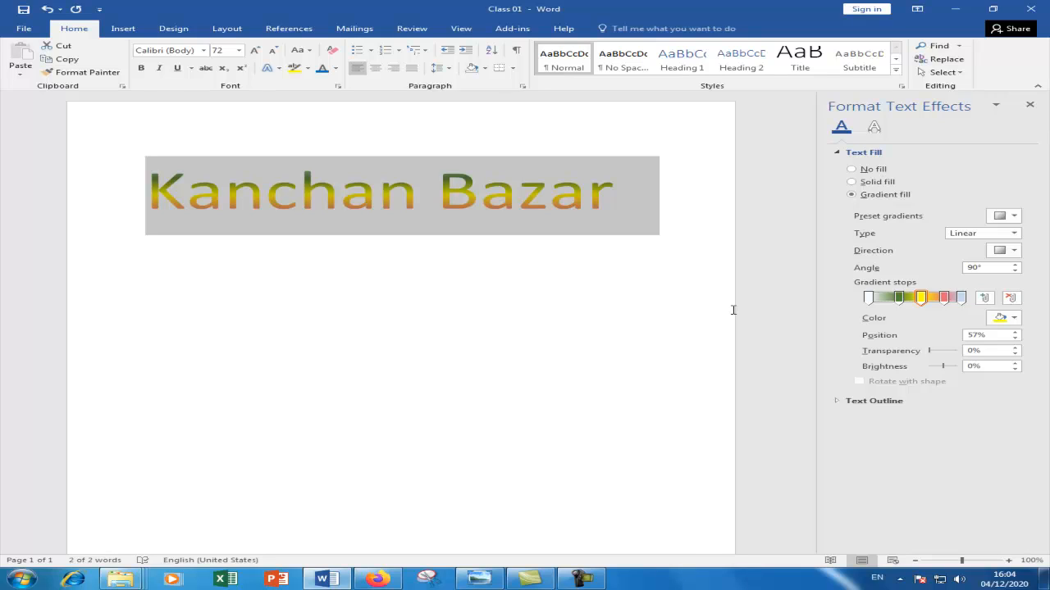
left_click(279, 69)
left_click(279, 69)
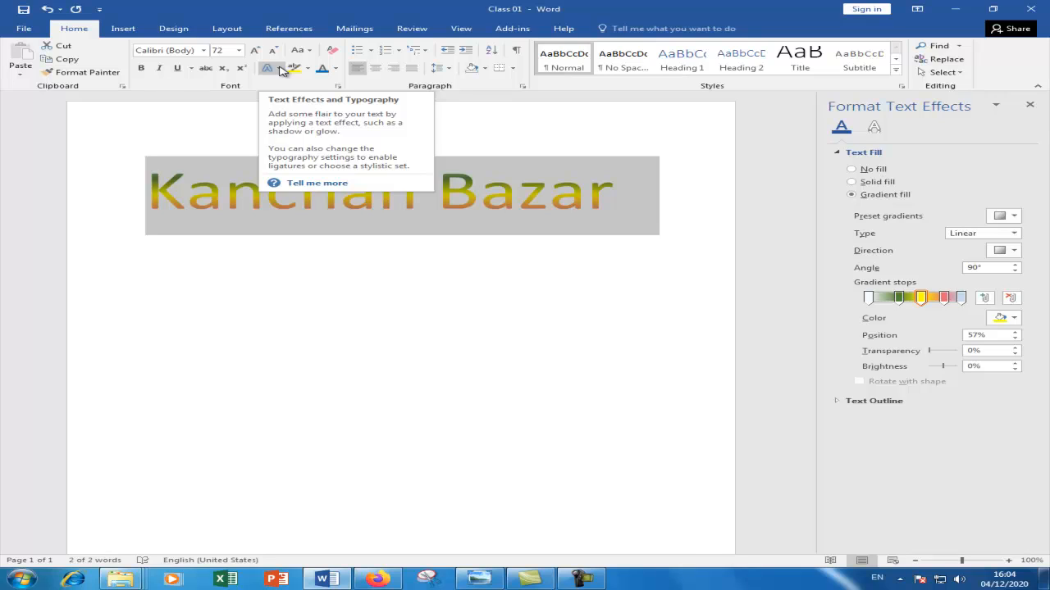
left_click(430, 260)
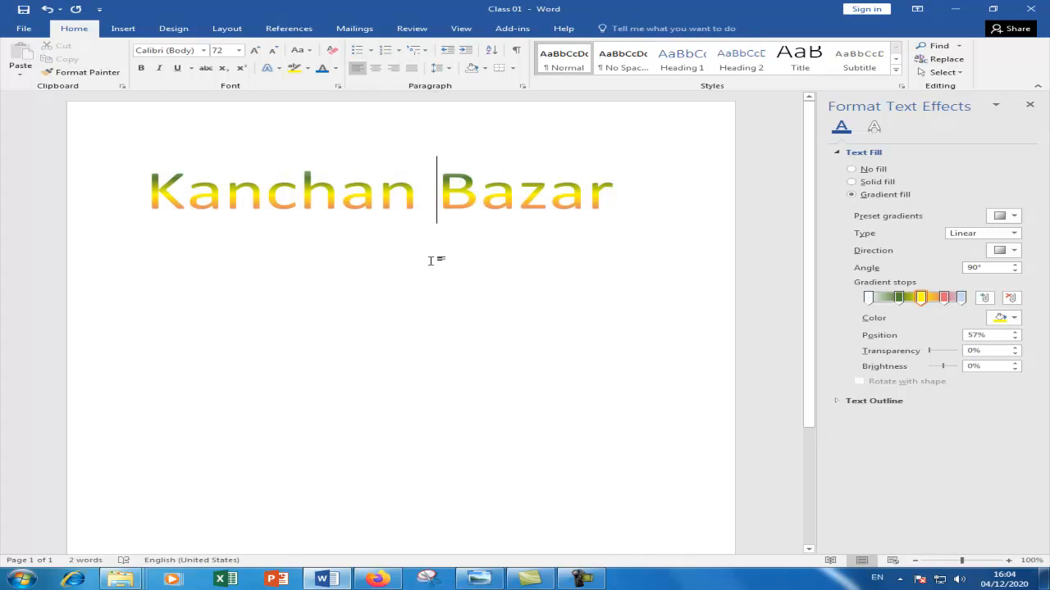